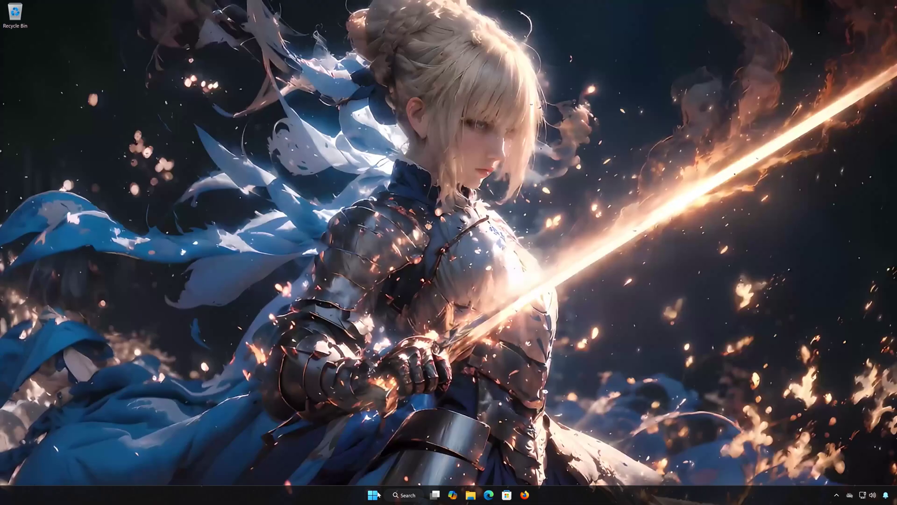
# From Start, reach Settings > System > Troubleshoot > Other troubleshooters
pyautogui.press('super')
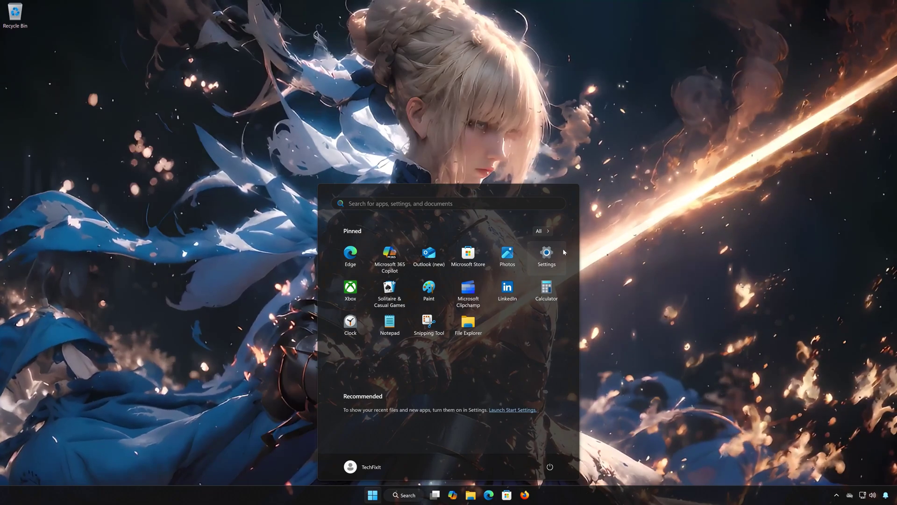
pyautogui.click(556, 254)
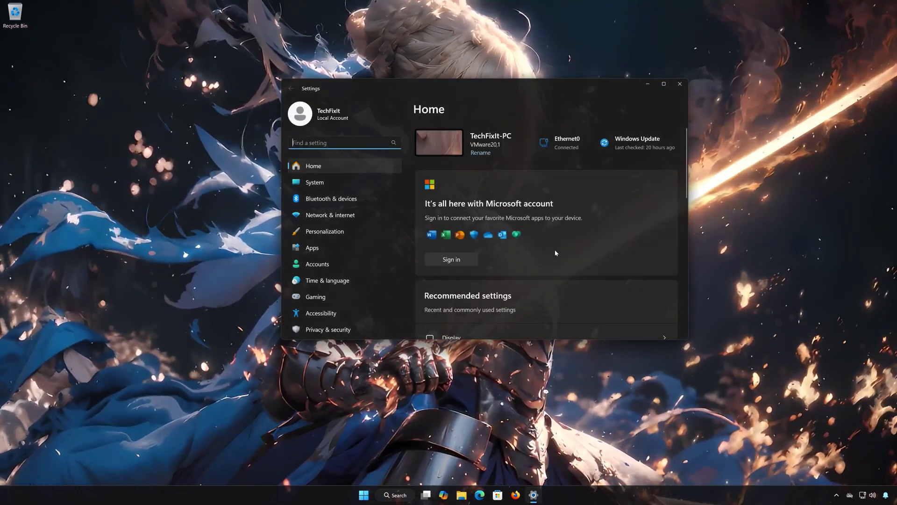
pyautogui.click(329, 184)
pyautogui.scroll(-1, 542, 244)
pyautogui.scroll(-2, 542, 243)
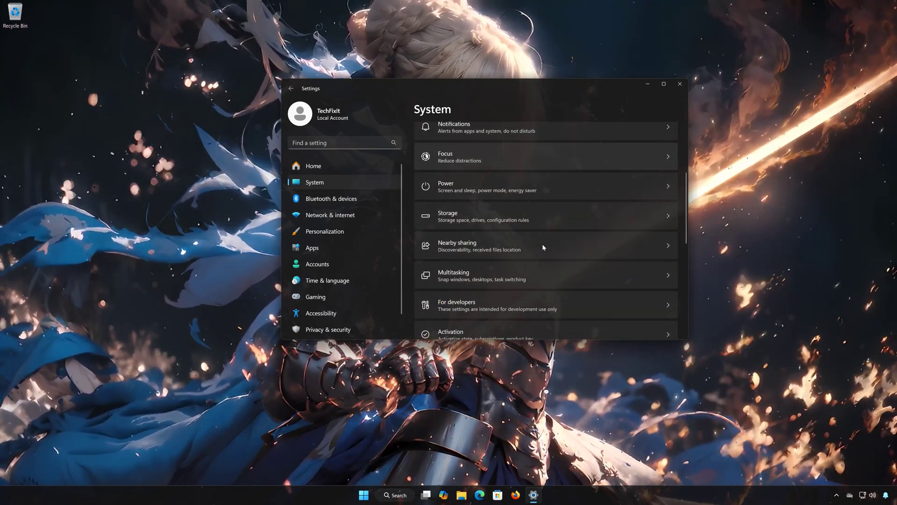
pyautogui.scroll(-2, 542, 244)
pyautogui.scroll(-2, 543, 246)
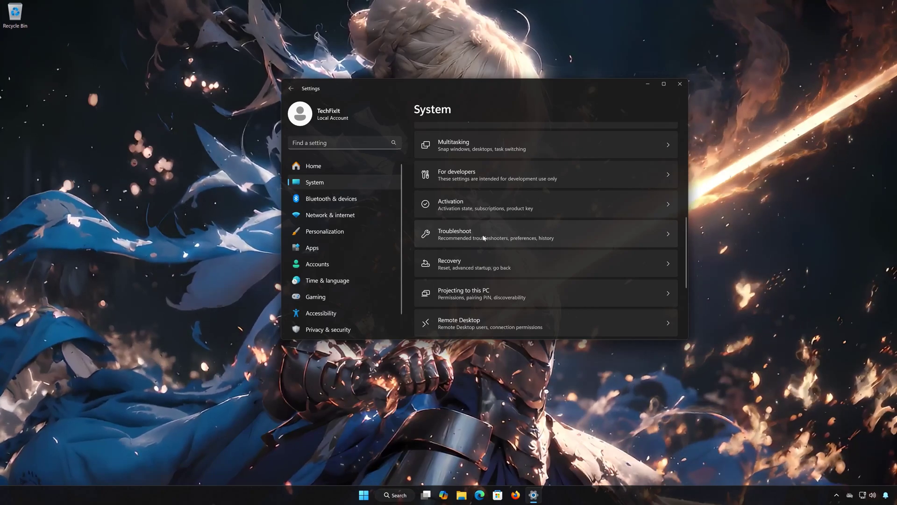
pyautogui.click(483, 237)
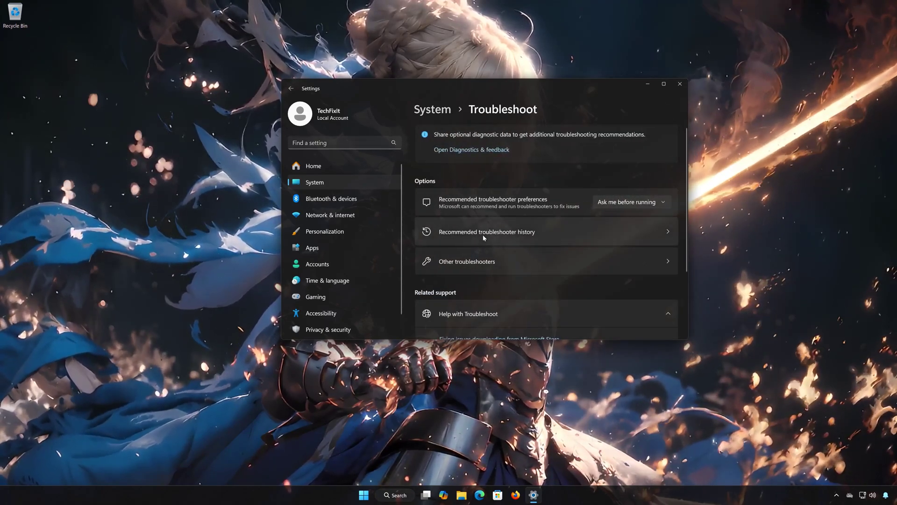
pyautogui.click(482, 262)
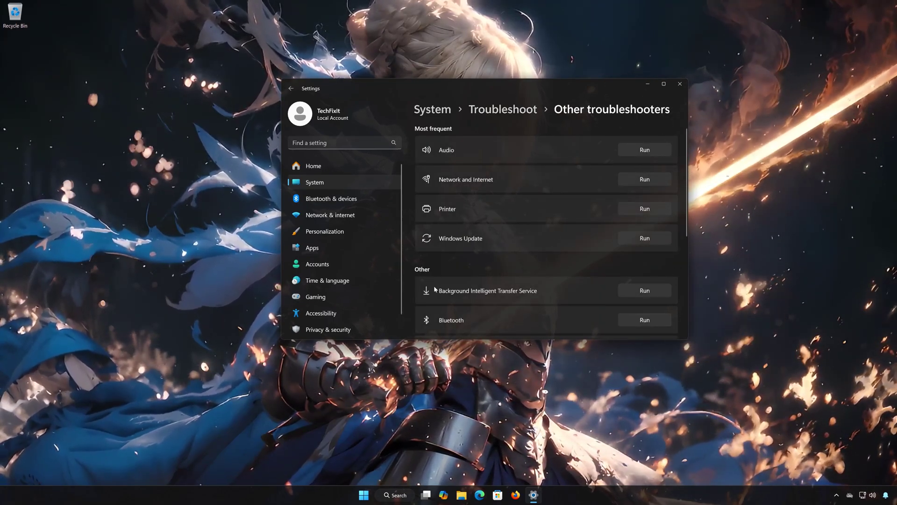
# Run the BITS troubleshooter, agree to the diagnostics, confirm it fixed the problem, and close Get Help
pyautogui.click(644, 291)
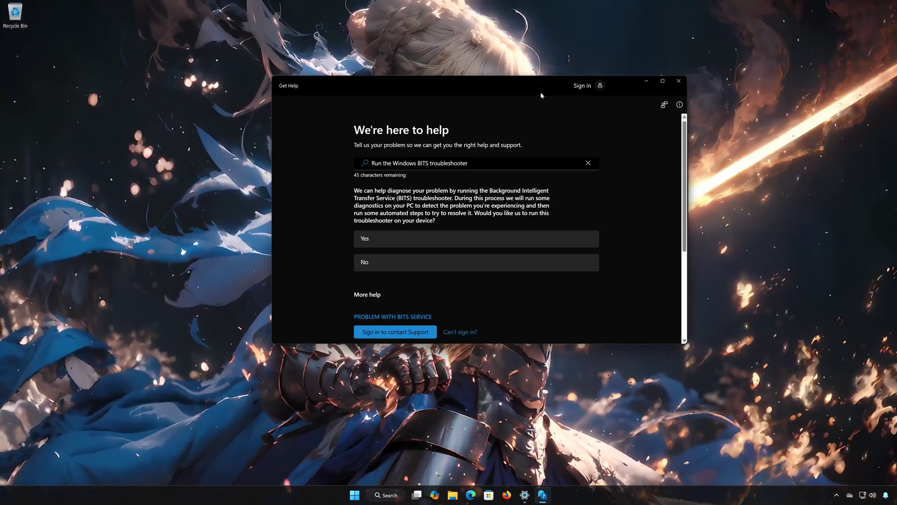
pyautogui.click(401, 241)
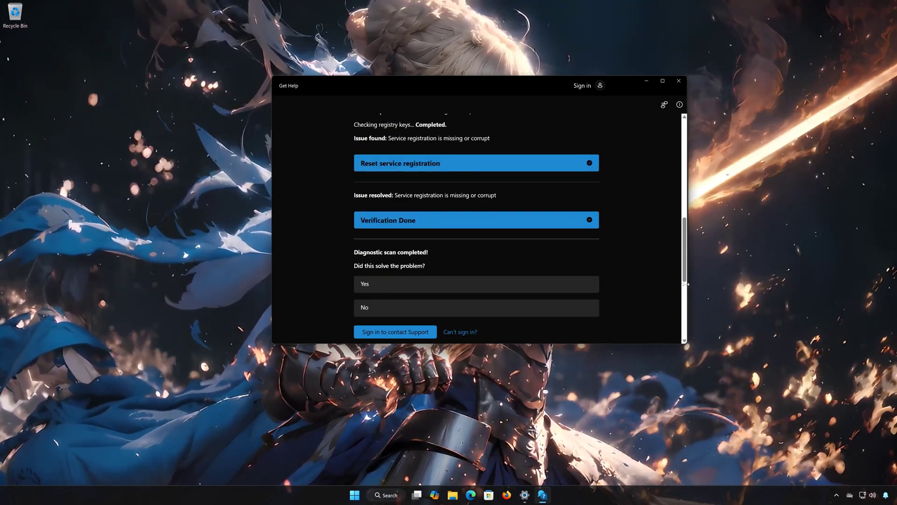
pyautogui.click(387, 288)
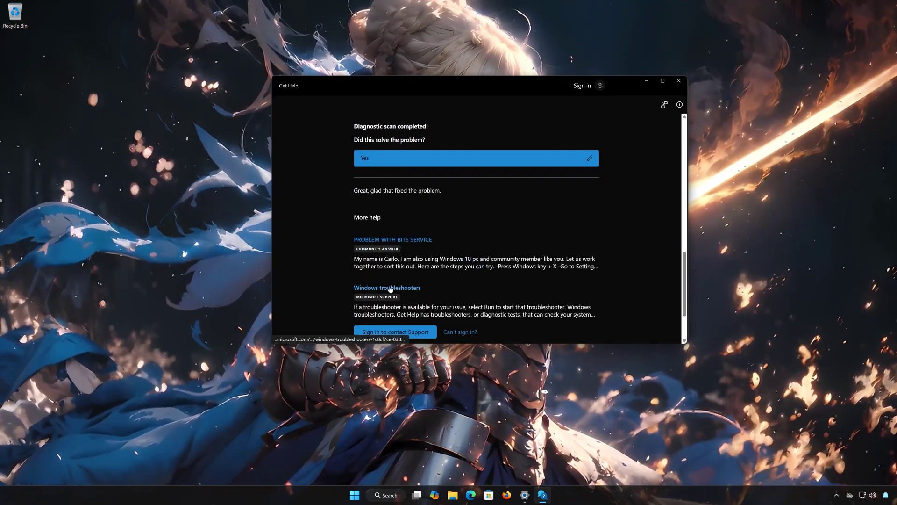
pyautogui.click(677, 80)
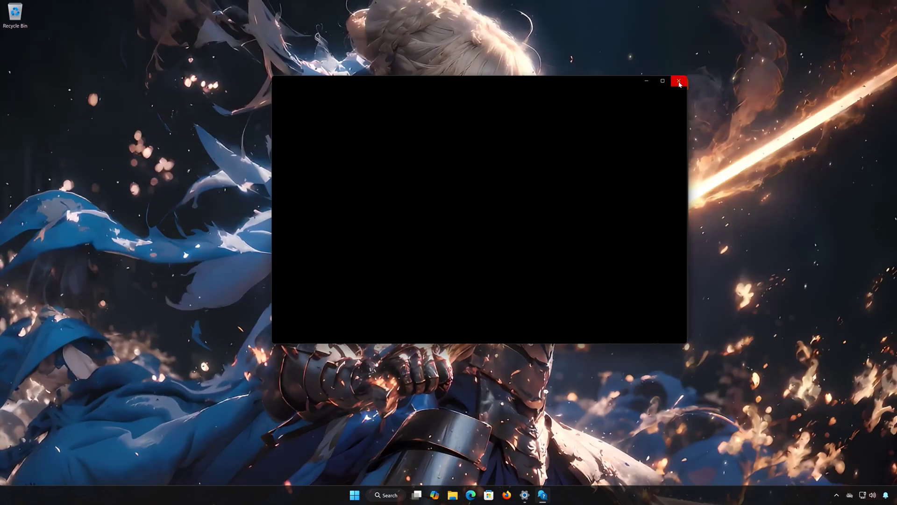
# Close Settings, relaunch it and return to System > Troubleshoot > Other troubleshooters
pyautogui.click(680, 86)
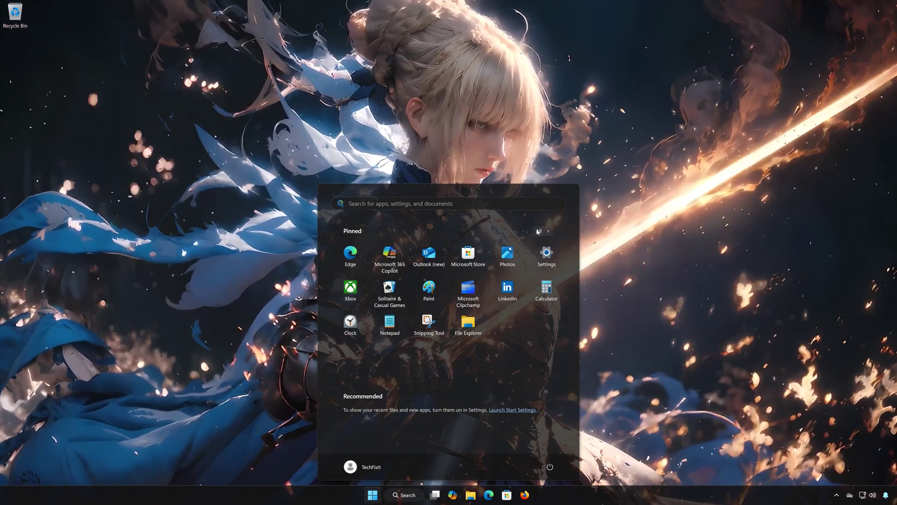
pyautogui.click(547, 255)
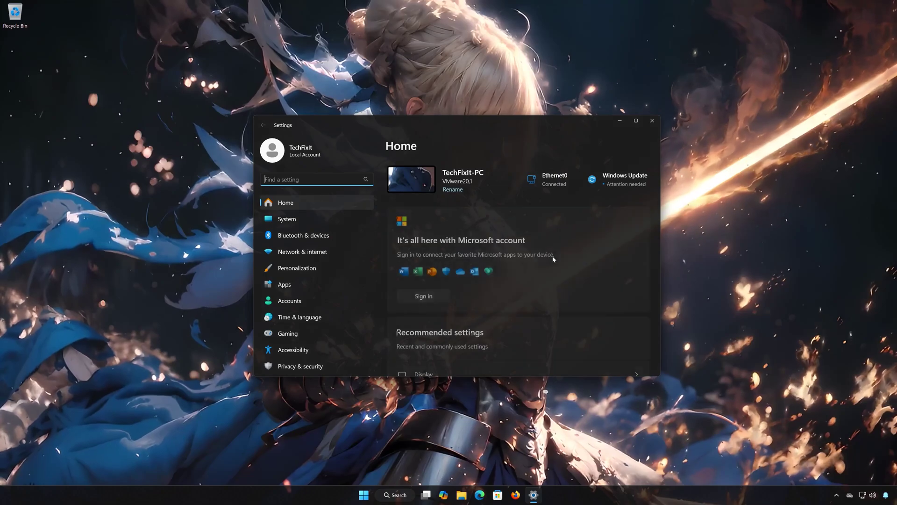
pyautogui.click(313, 216)
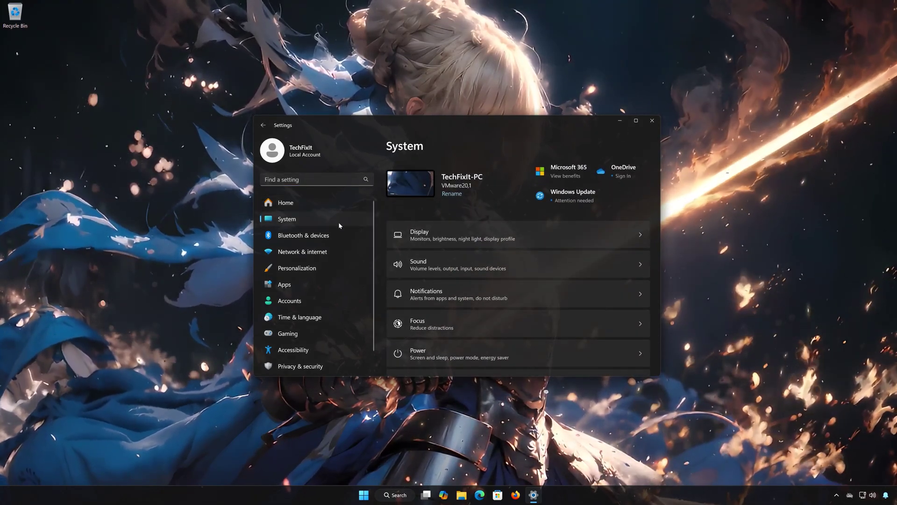
pyautogui.scroll(-1, 494, 267)
pyautogui.scroll(-2, 495, 266)
pyautogui.scroll(-1, 495, 267)
pyautogui.scroll(-1, 494, 266)
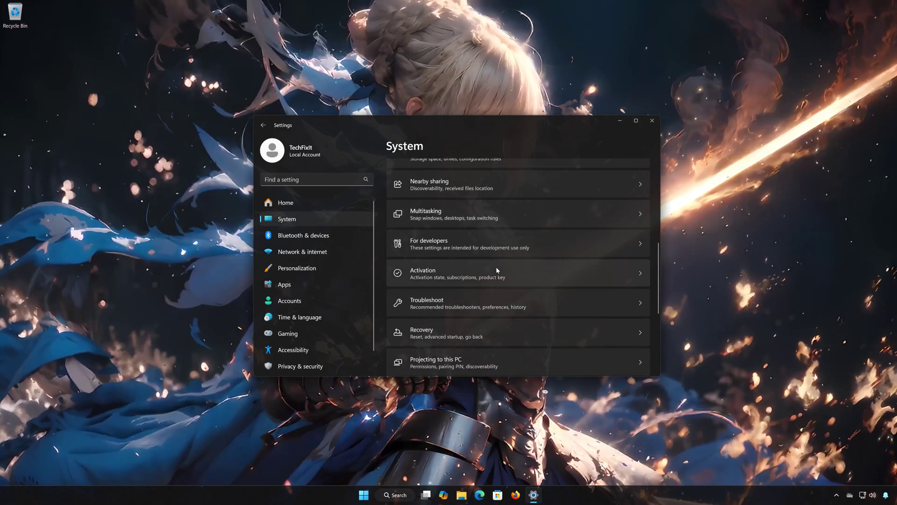
pyautogui.click(444, 302)
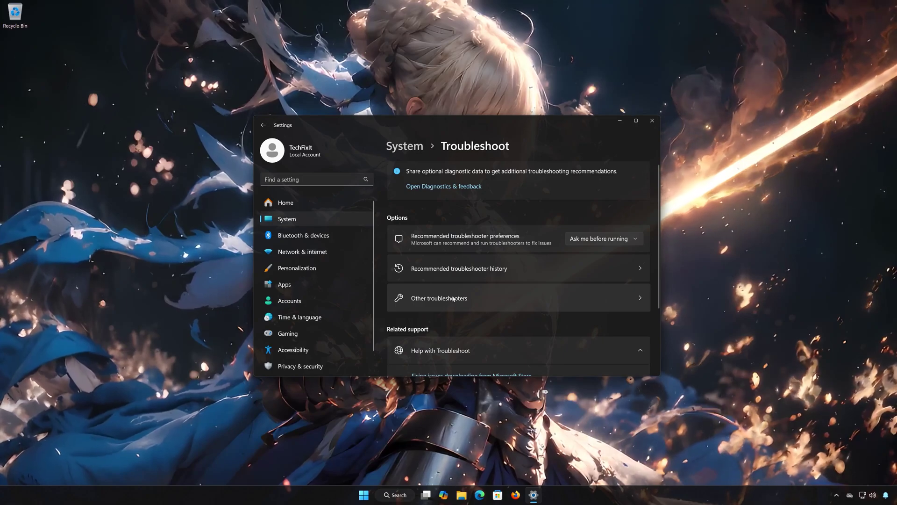
pyautogui.click(456, 298)
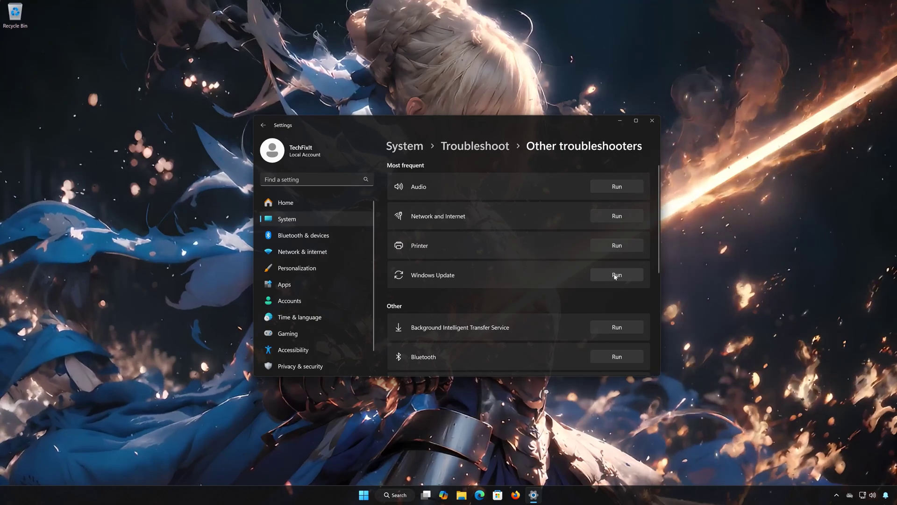
# Run the Windows Update troubleshooter for 'can't download, install, or uninstall an update' and allow the diagnostic
pyautogui.click(615, 276)
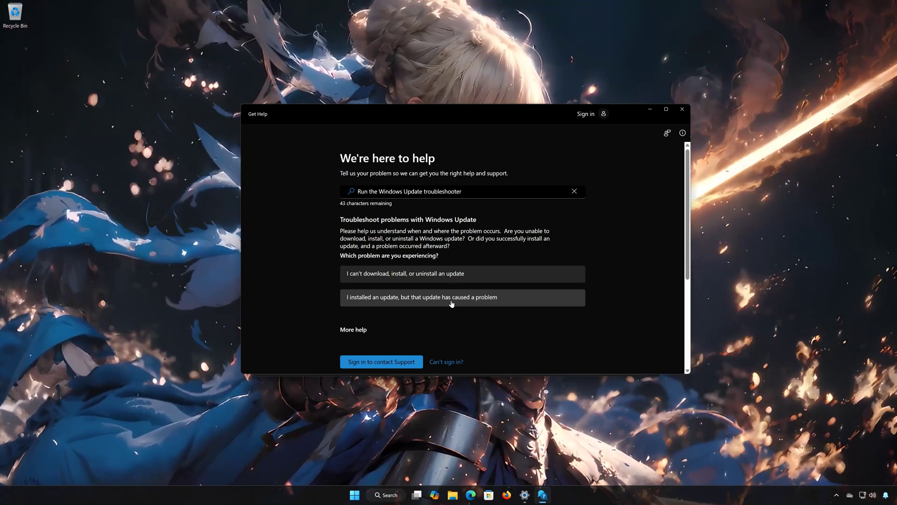
pyautogui.click(422, 273)
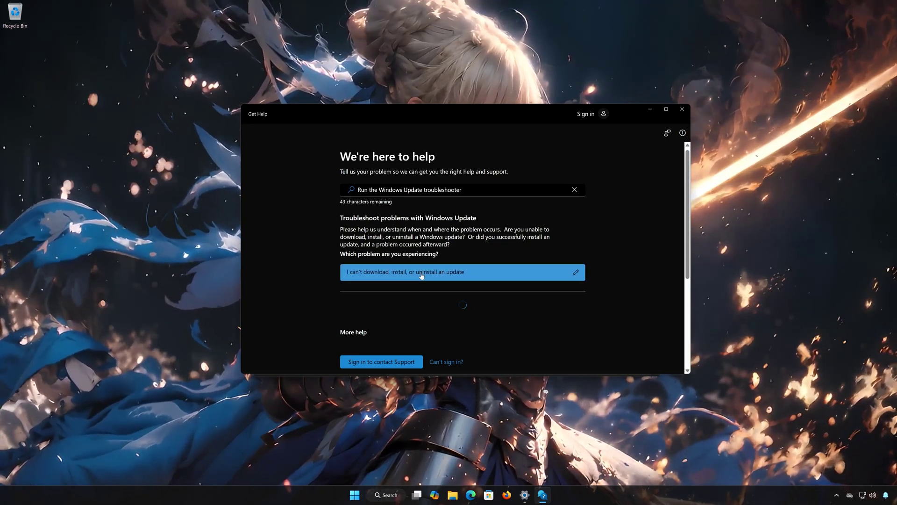
pyautogui.scroll(-1, 421, 276)
pyautogui.scroll(-1, 421, 329)
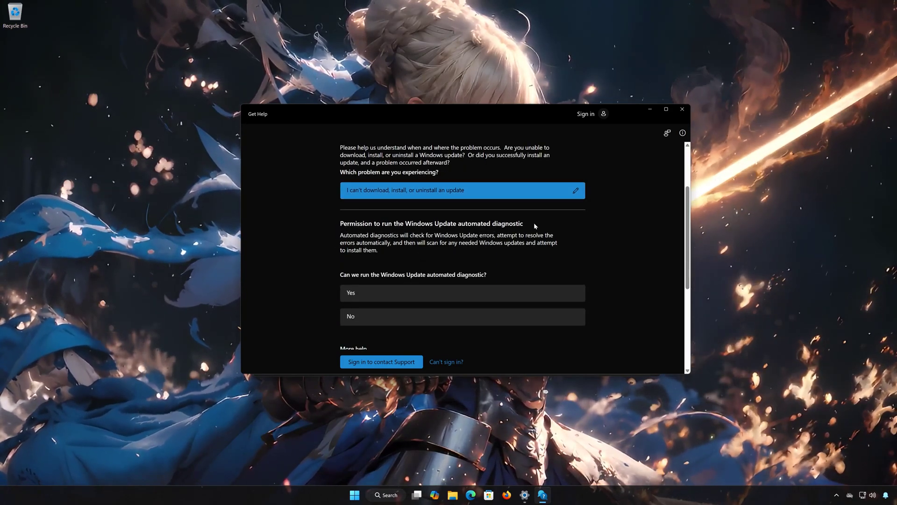
pyautogui.click(387, 294)
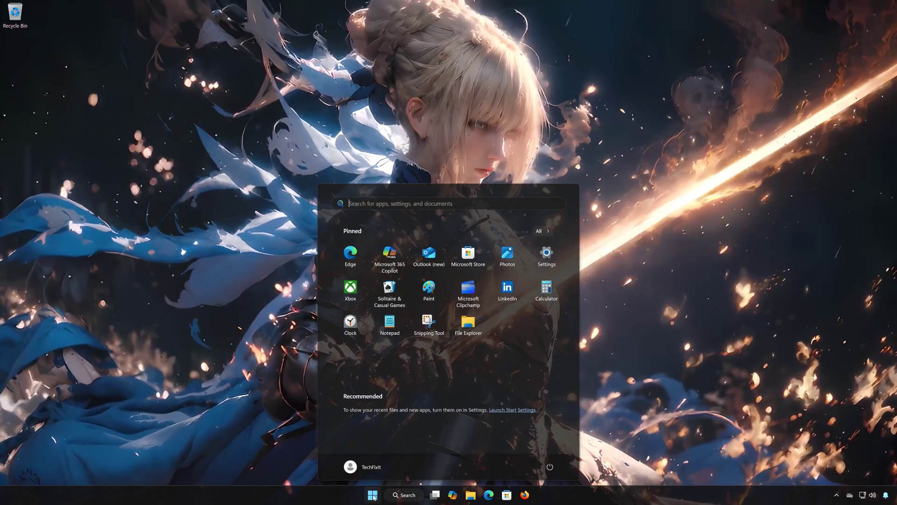
pyautogui.write('cmd')
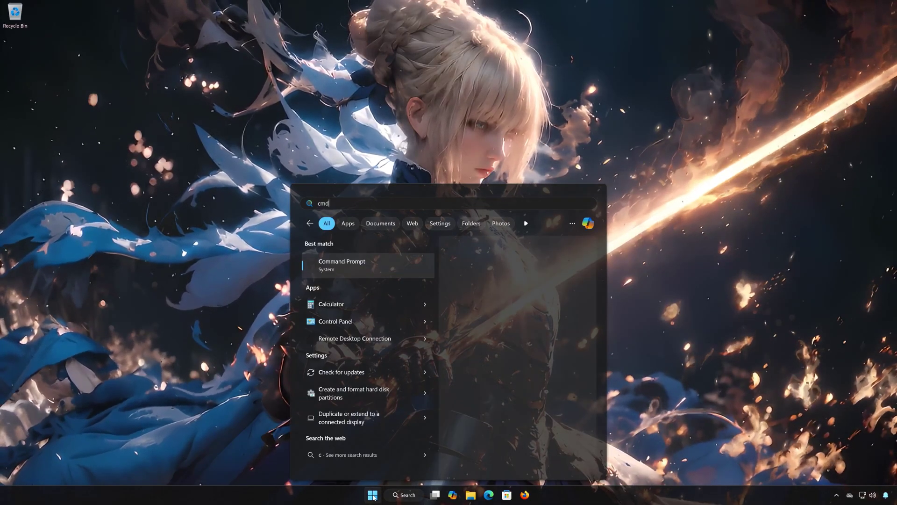
# Launch Command Prompt as administrator from the cmd search result and approve the UAC prompt
pyautogui.rightClick(370, 270)
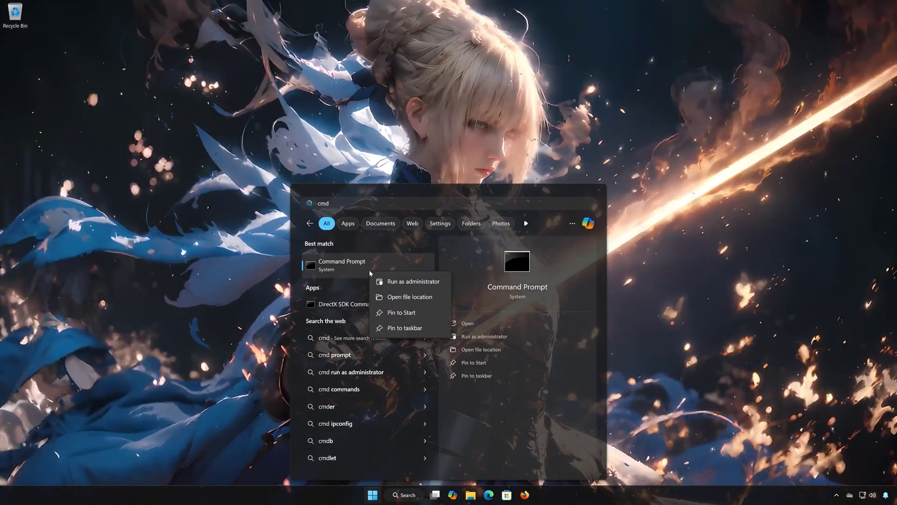
pyautogui.click(421, 282)
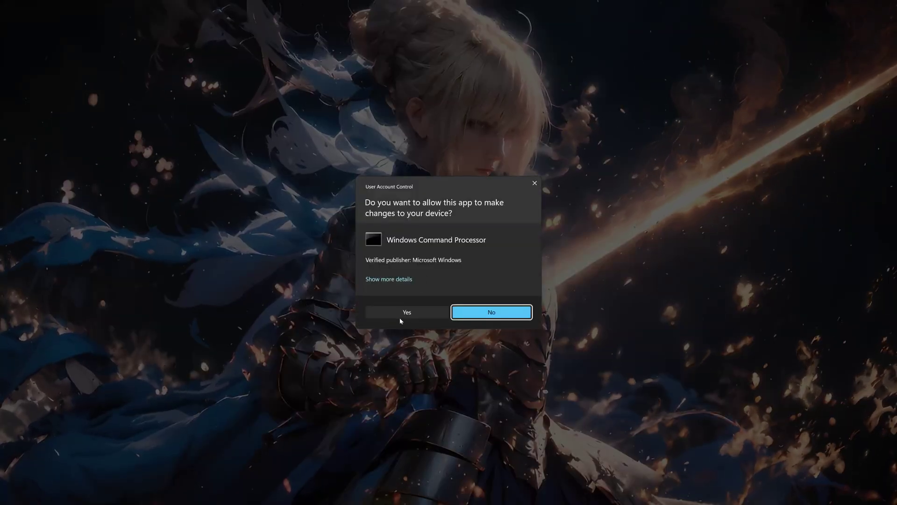
pyautogui.click(417, 311)
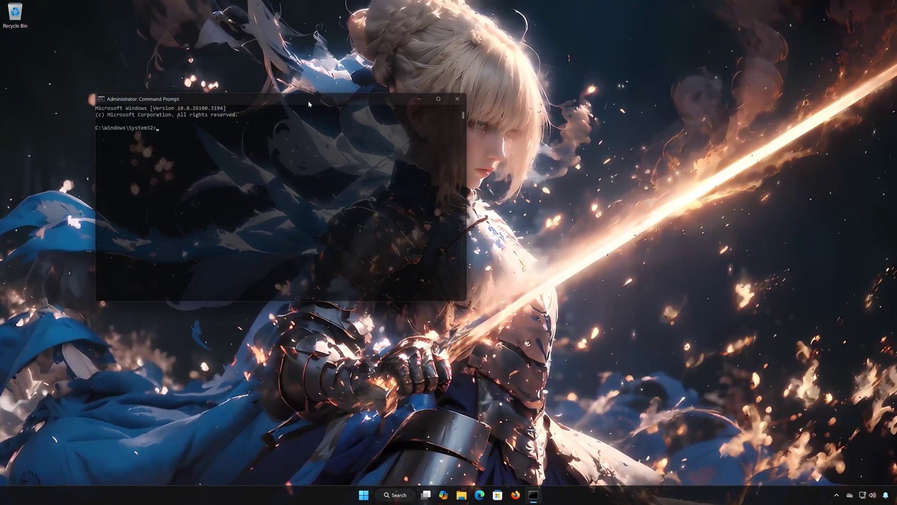
# Centre the Command Prompt window and run sfc /scannow to repair system files
pyautogui.moveTo(308, 100); pyautogui.dragTo(459, 129)
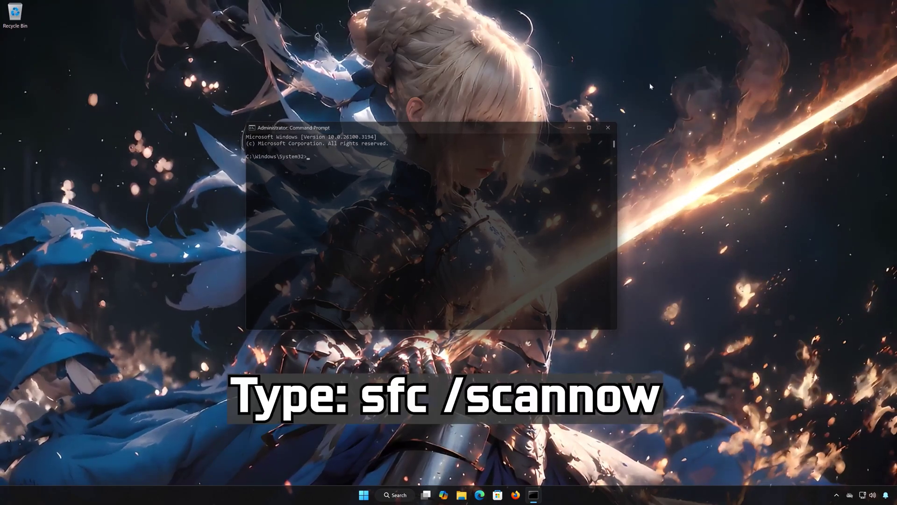
pyautogui.write('sfc')
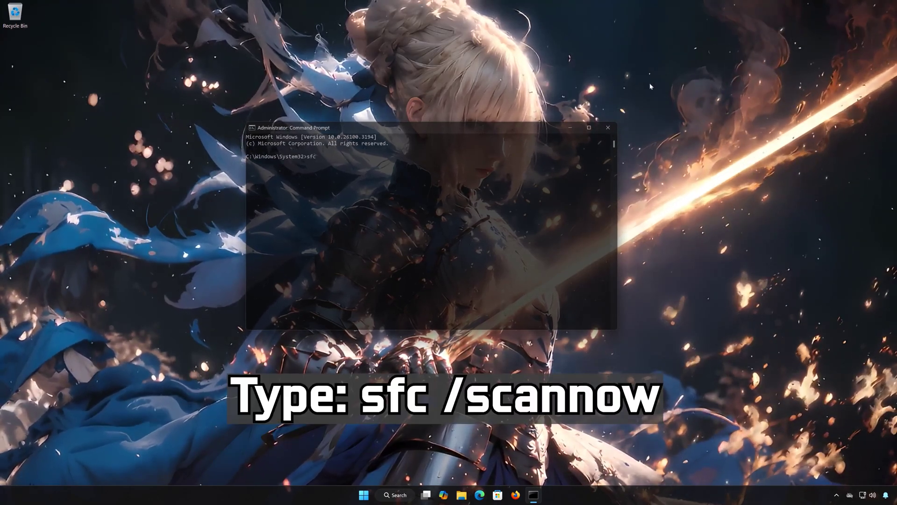
pyautogui.write(' /scannow')
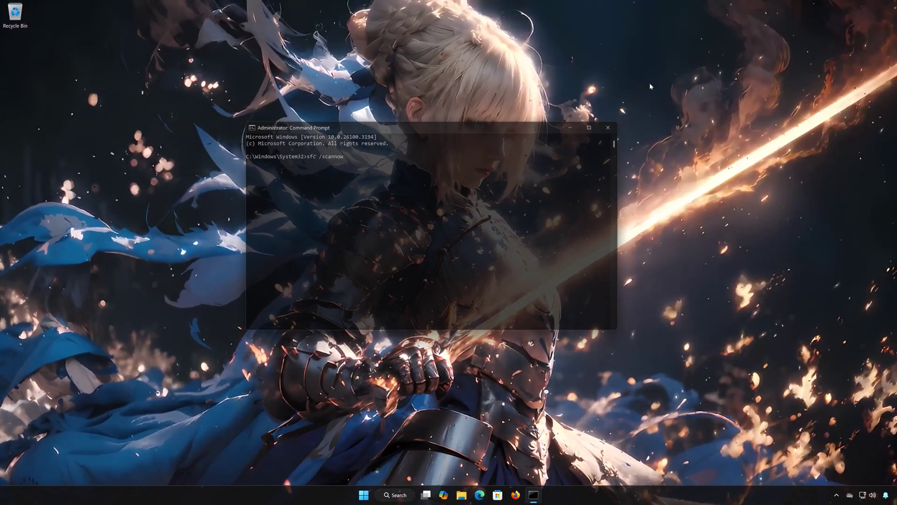
pyautogui.press('Return')
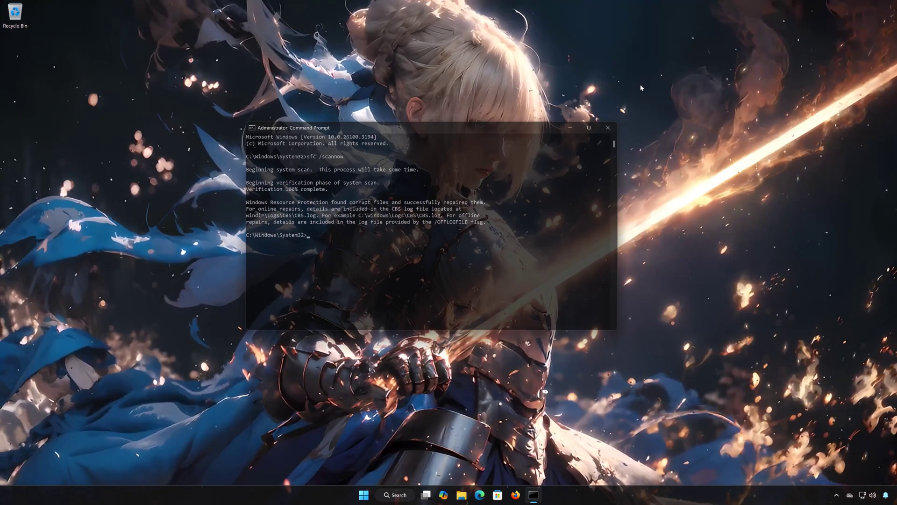
pyautogui.write('exit')
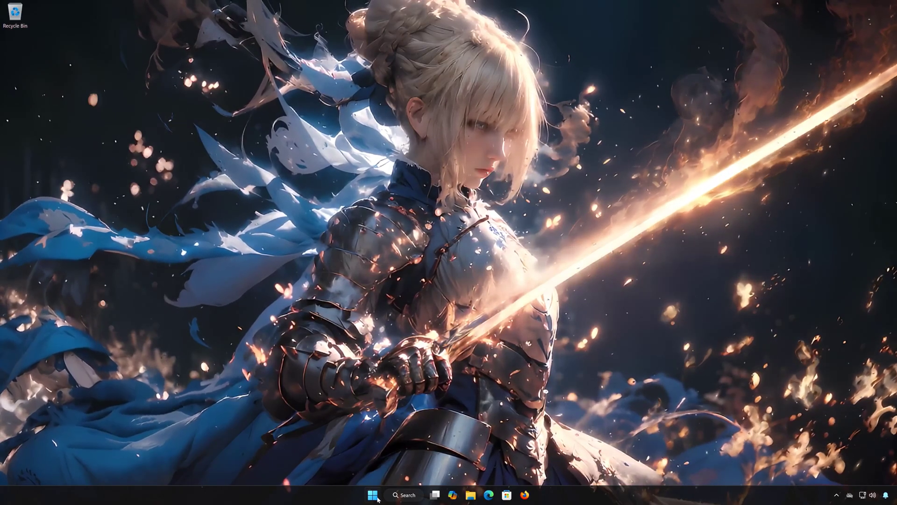
# From Start, launch a fresh Command Prompt as administrator and approve the UAC prompt
pyautogui.click(372, 495)
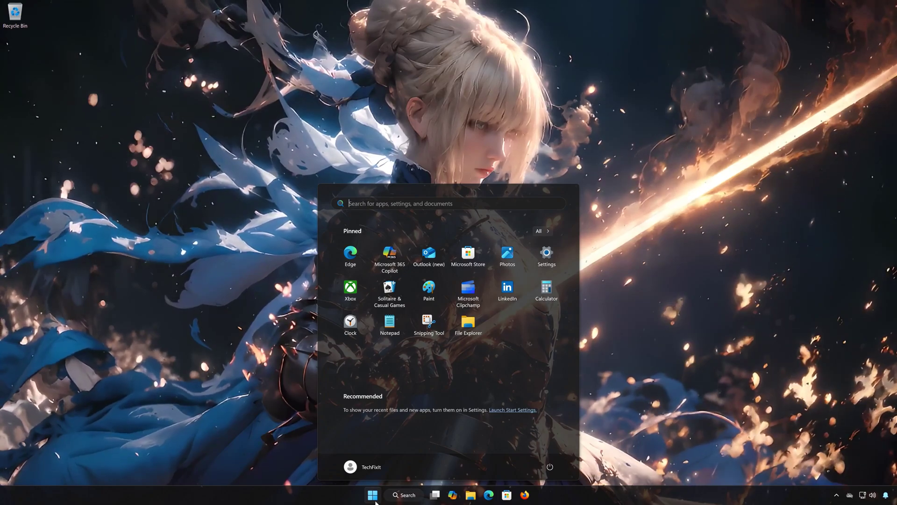
pyautogui.write('cmd')
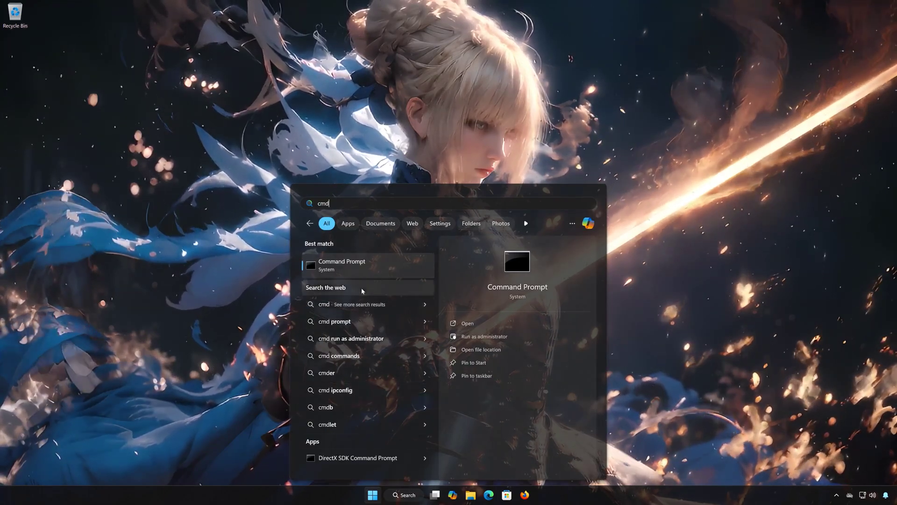
pyautogui.rightClick(362, 267)
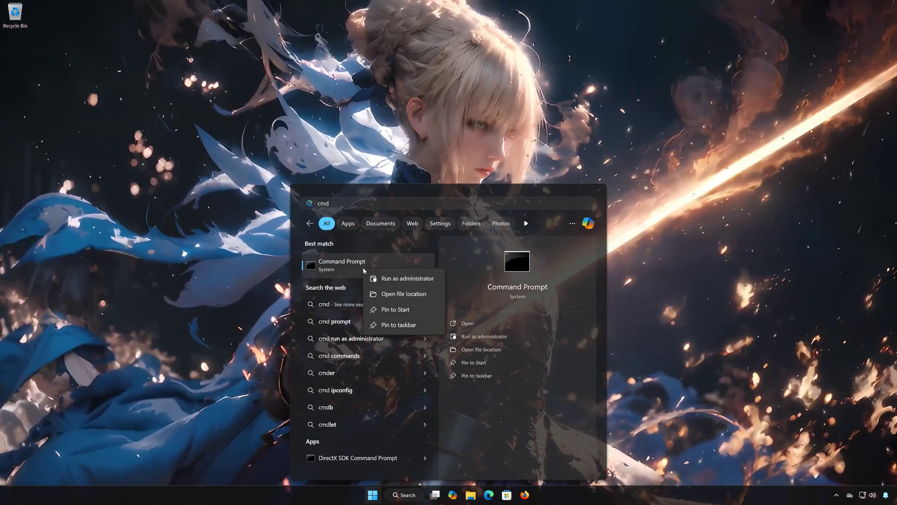
pyautogui.click(414, 281)
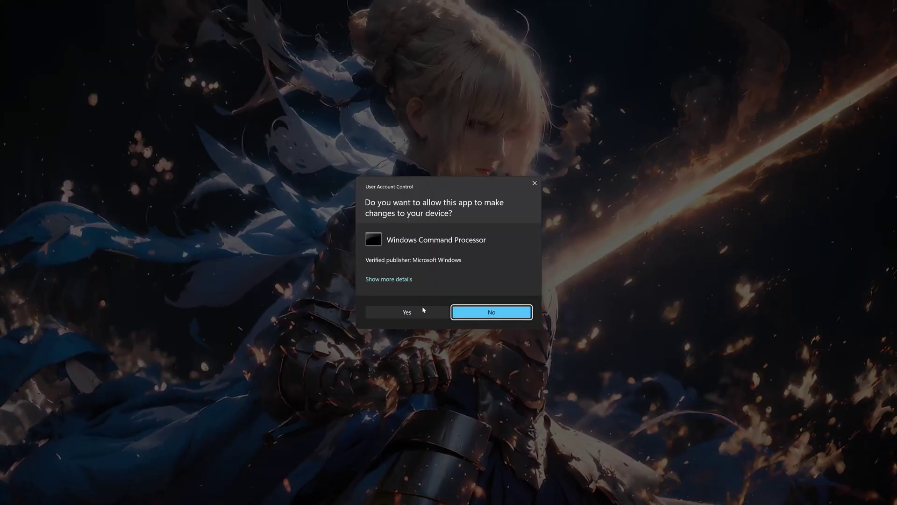
pyautogui.click(401, 314)
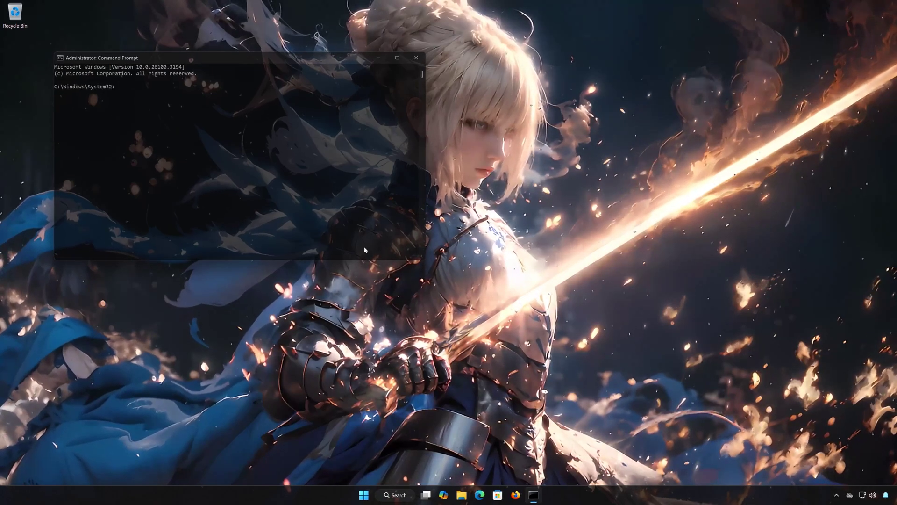
# Run DISM /Online /Cleanup-Image /RestoreHealth to 100%, then close the Command Prompt
pyautogui.moveTo(310, 62); pyautogui.dragTo(481, 124)
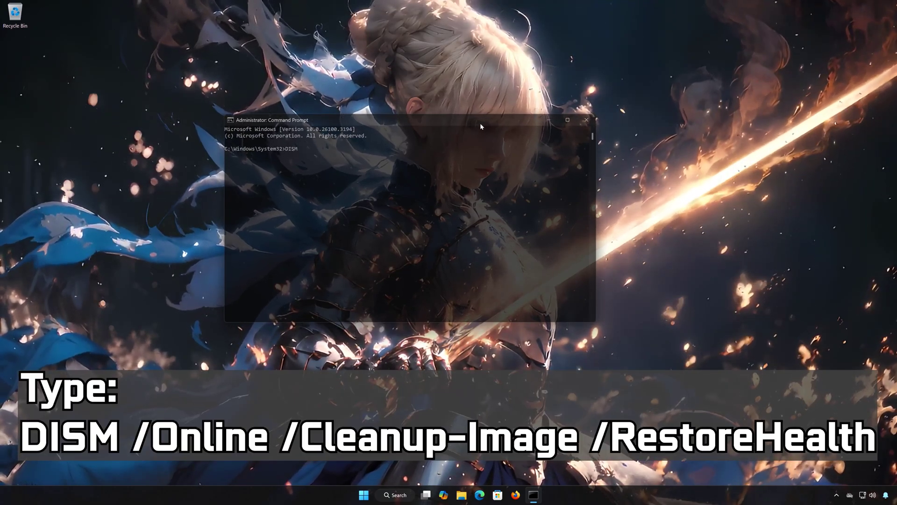
pyautogui.write('DISM /Online /Cleanup')
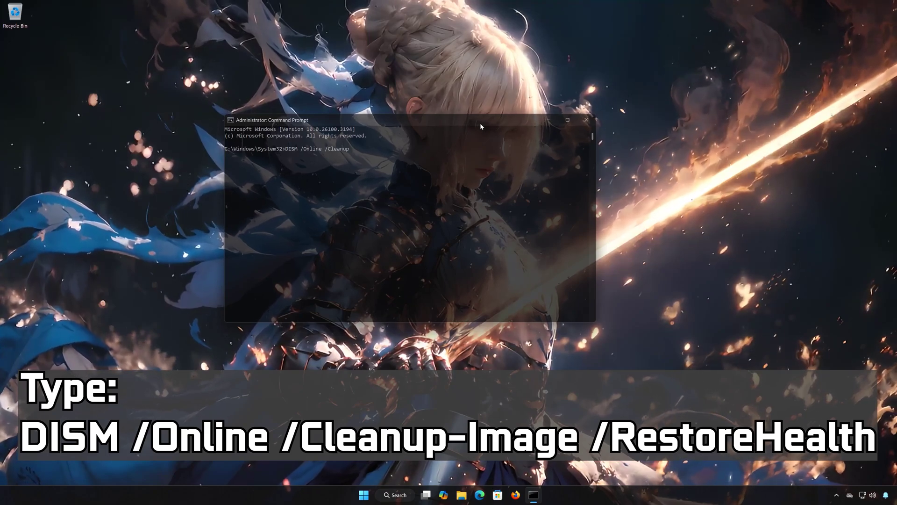
pyautogui.write('-Image')
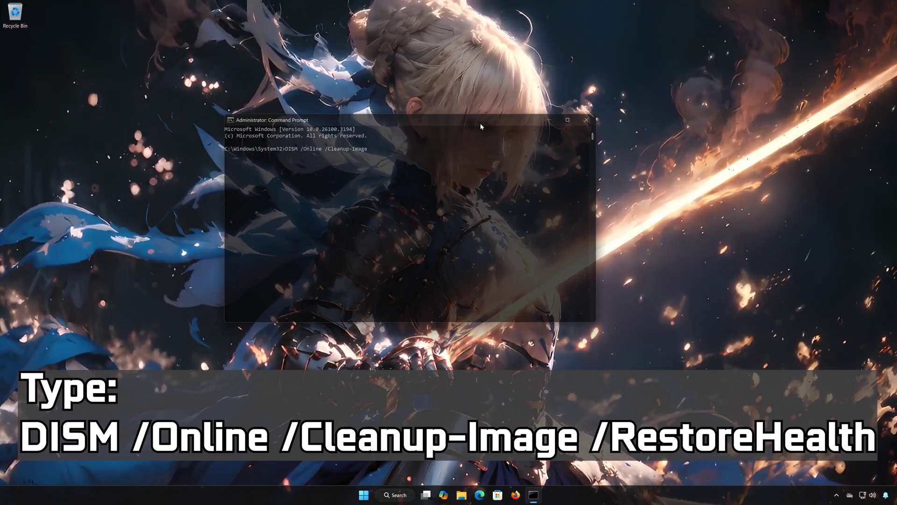
pyautogui.write(' /Restor')
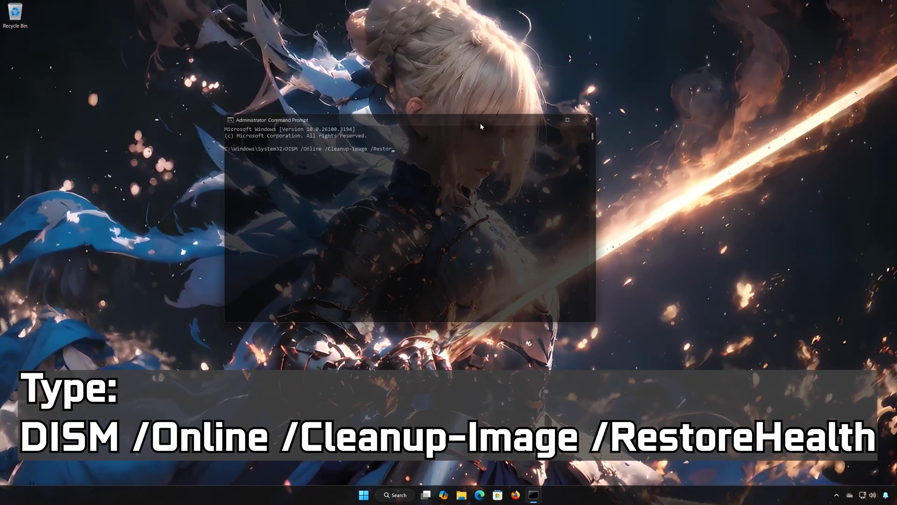
pyautogui.write('eHealth')
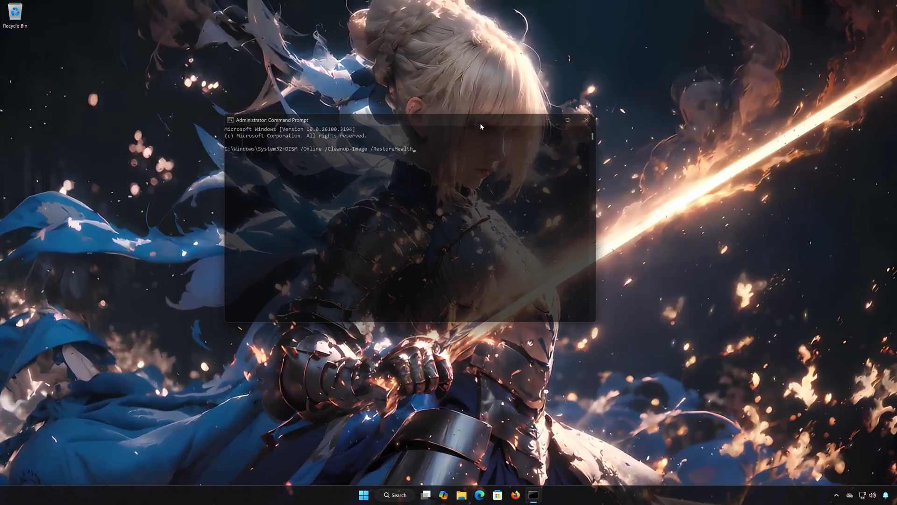
pyautogui.press('Return')
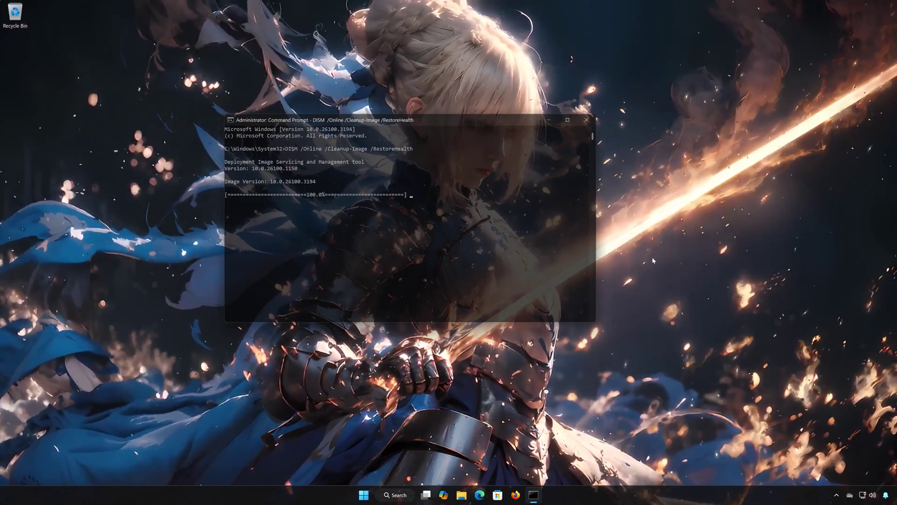
pyautogui.click(584, 122)
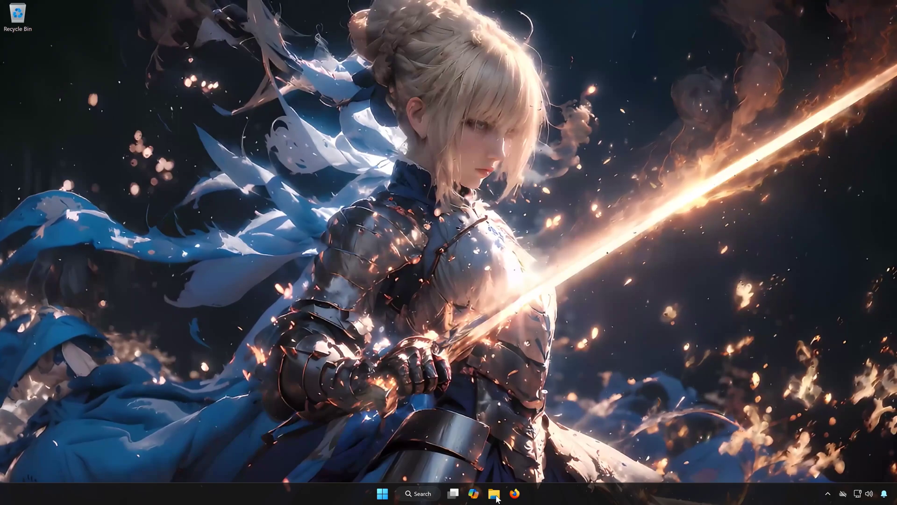
# In File Explorer, browse to C:\Windows\SoftwareDistribution
pyautogui.click(494, 494)
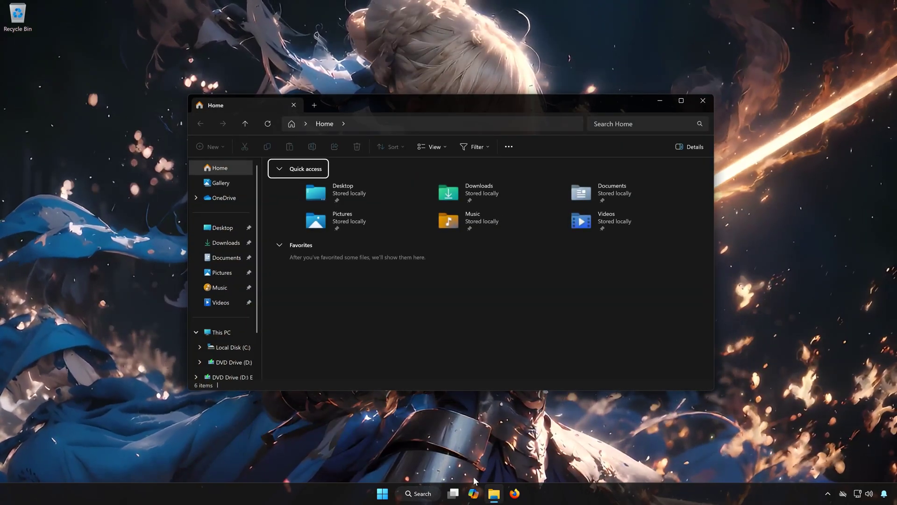
pyautogui.click(229, 350)
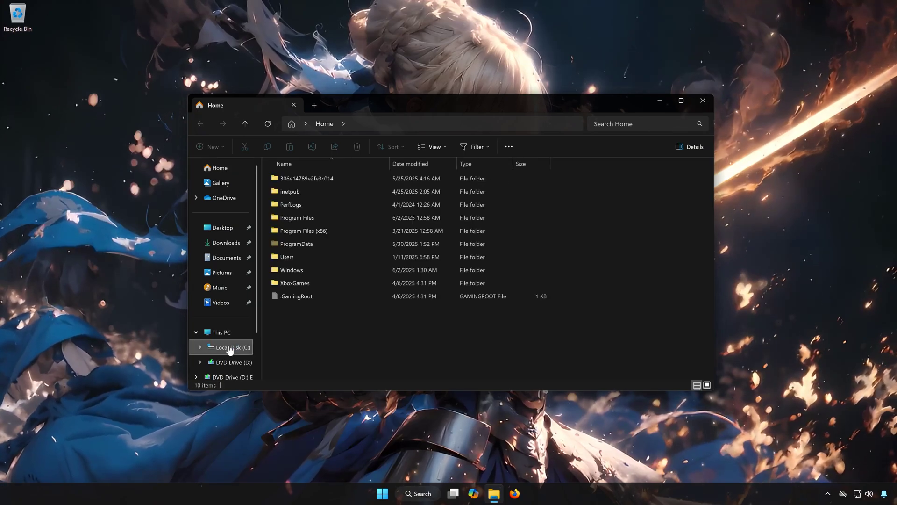
pyautogui.doubleClick(310, 269)
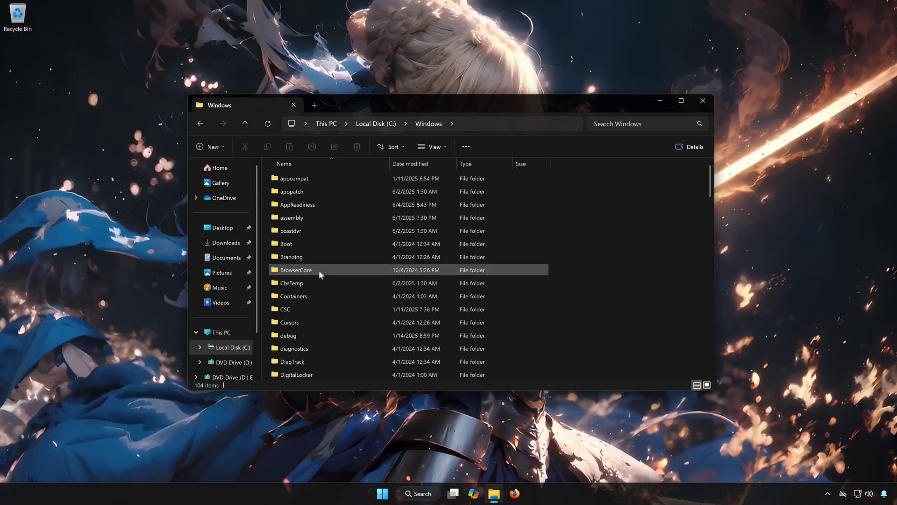
pyautogui.scroll(-5, 343, 302)
pyautogui.scroll(-5, 343, 302)
pyautogui.scroll(-4, 343, 302)
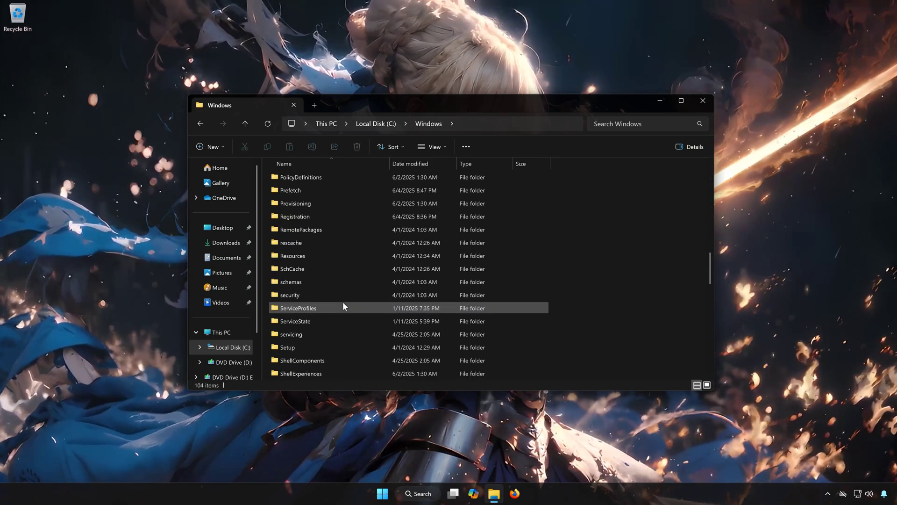
pyautogui.scroll(-1, 343, 301)
pyautogui.scroll(-1, 343, 302)
pyautogui.scroll(-1, 343, 302)
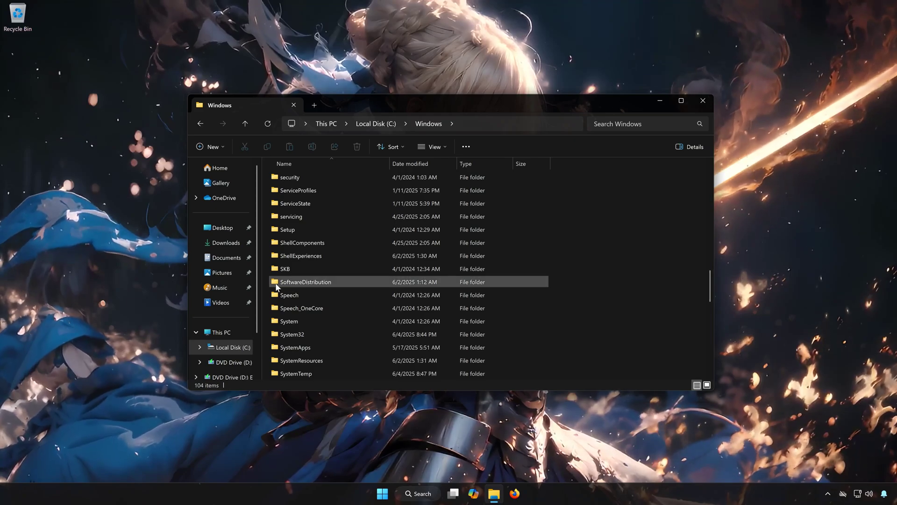
pyautogui.doubleClick(314, 283)
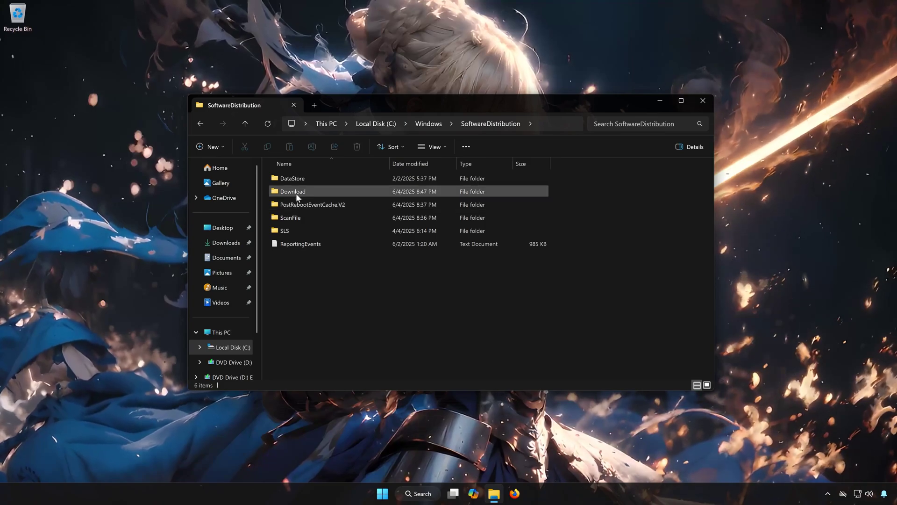
# Delete the Download folder, granting administrator permission to continue
pyautogui.click(307, 195)
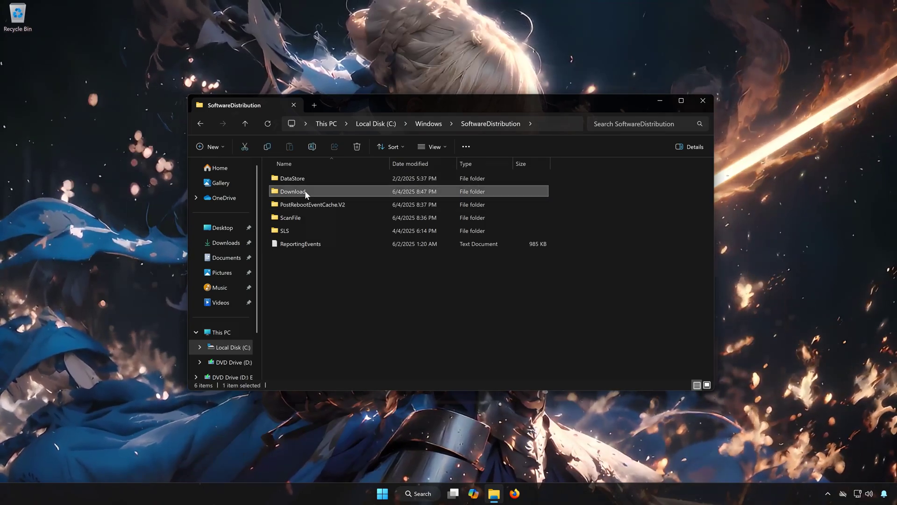
pyautogui.click(359, 145)
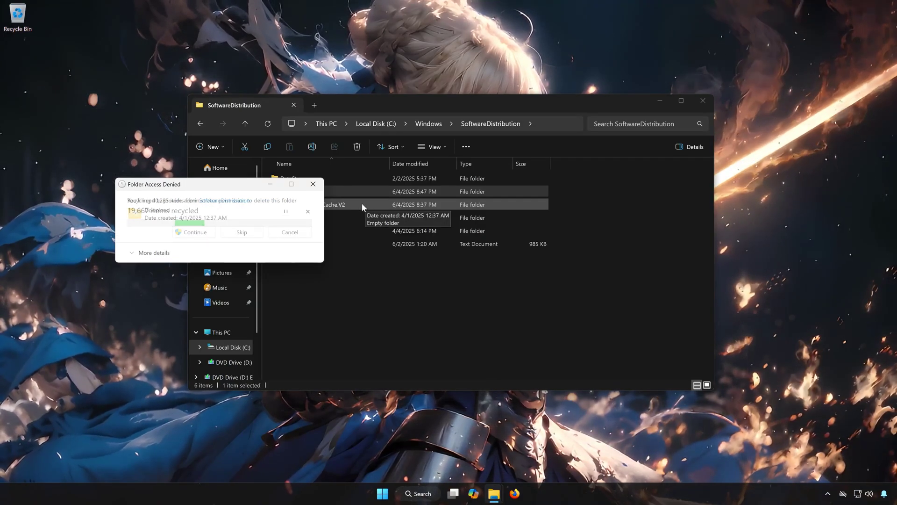
pyautogui.click(195, 232)
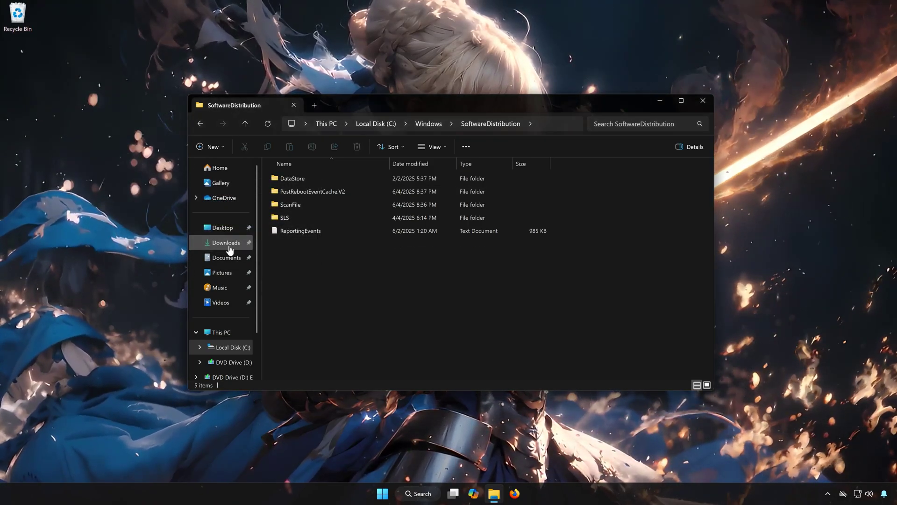
# Close Explorer, launch Settings > Windows Update and check for updates
pyautogui.click(704, 101)
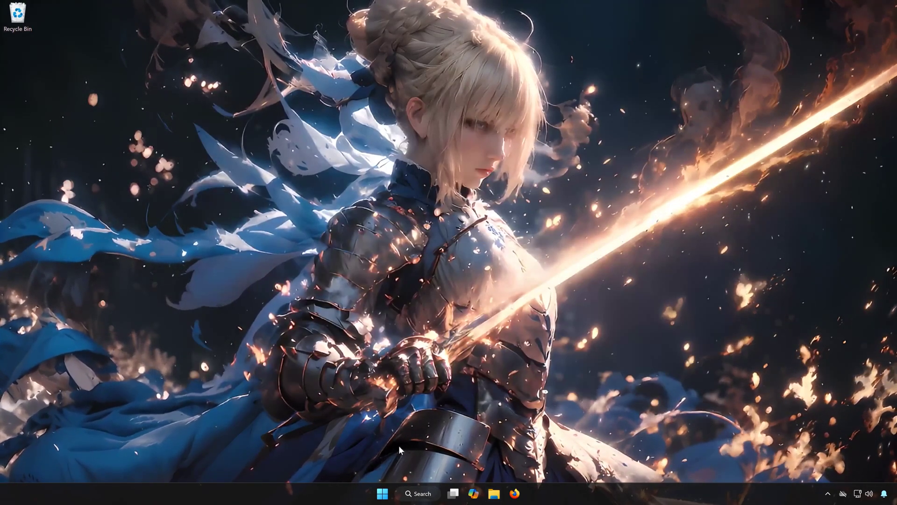
pyautogui.click(382, 493)
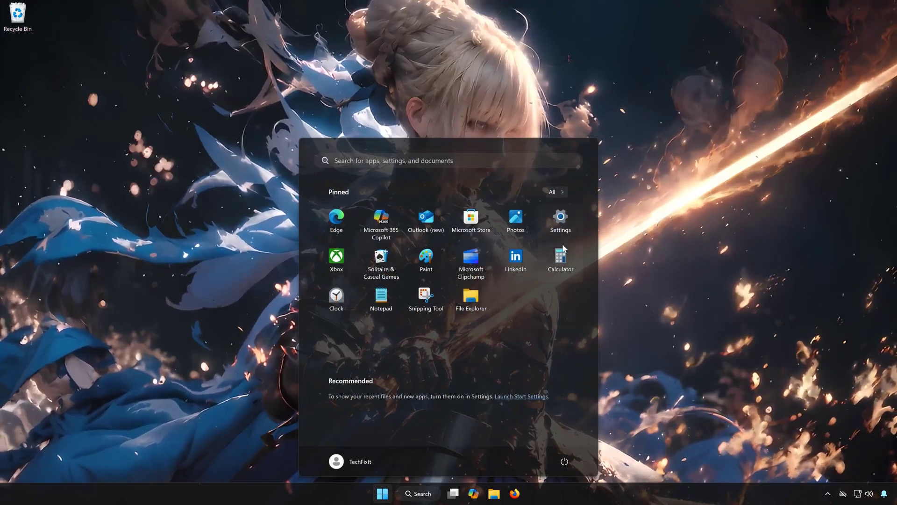
pyautogui.click(561, 221)
pyautogui.scroll(-2, 306, 281)
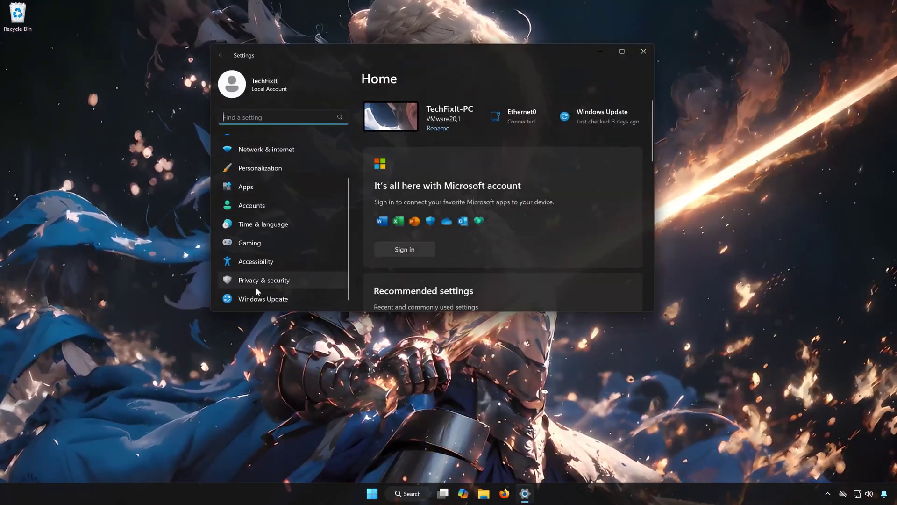
pyautogui.click(252, 298)
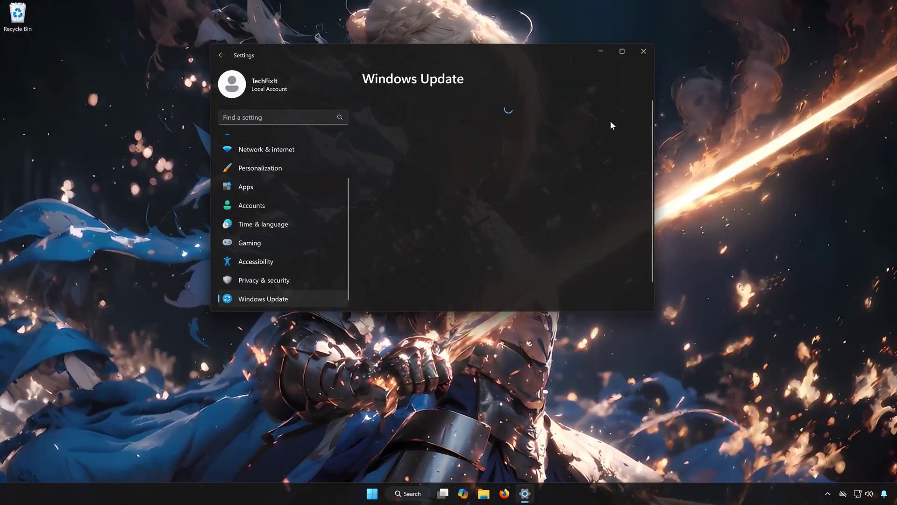
pyautogui.click(619, 123)
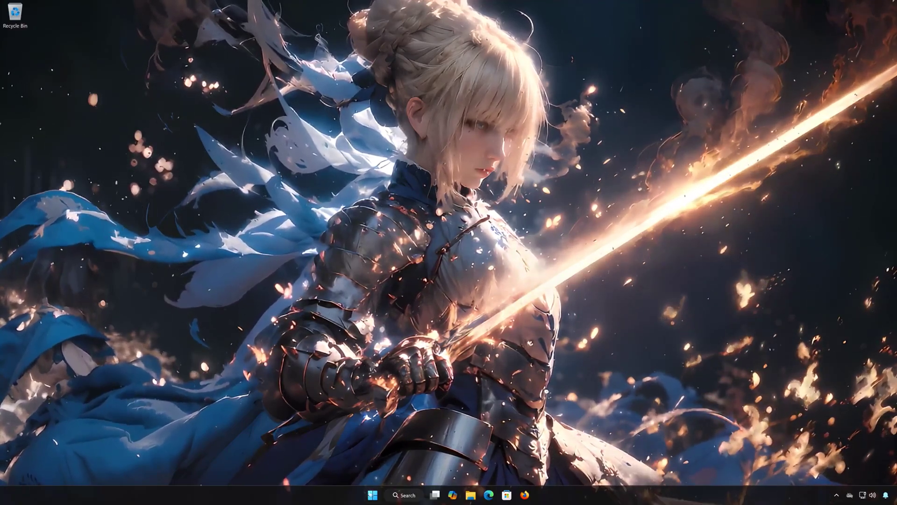
# Launch the Services console from Start search and centre its window
pyautogui.click(372, 495)
pyautogui.write('ser')
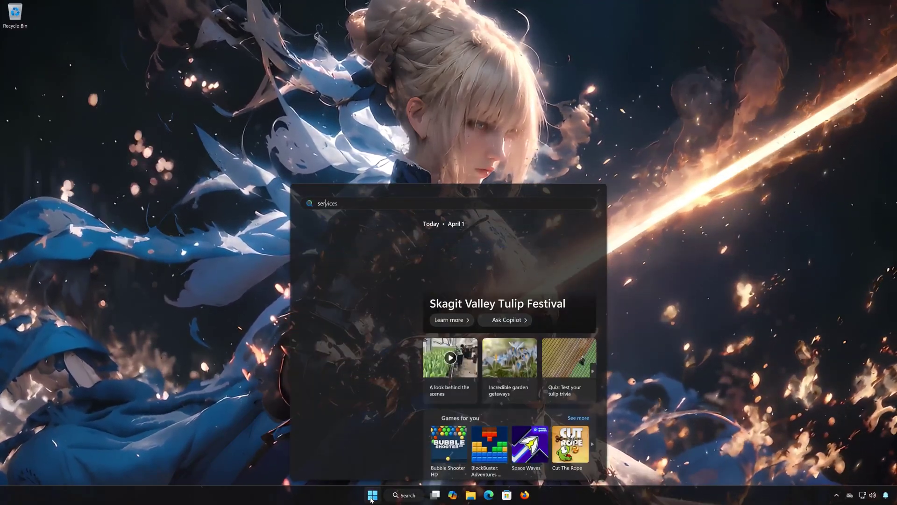
pyautogui.write('vices')
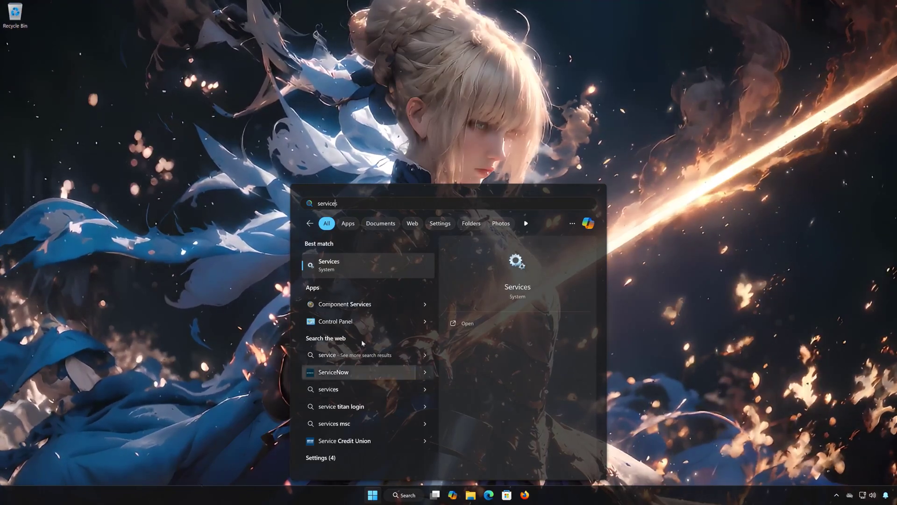
pyautogui.click(364, 268)
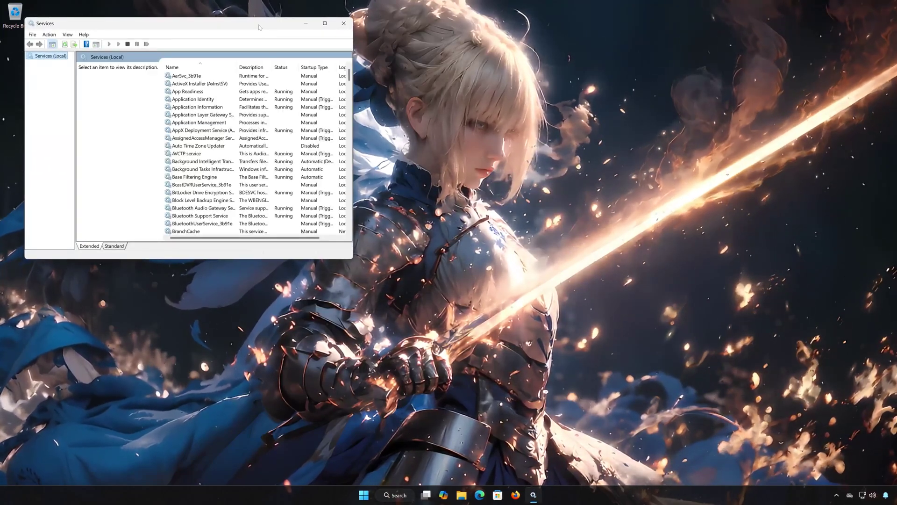
pyautogui.moveTo(259, 27); pyautogui.dragTo(520, 98)
# Jump to the W services and select the Windows Update service
pyautogui.click(456, 194)
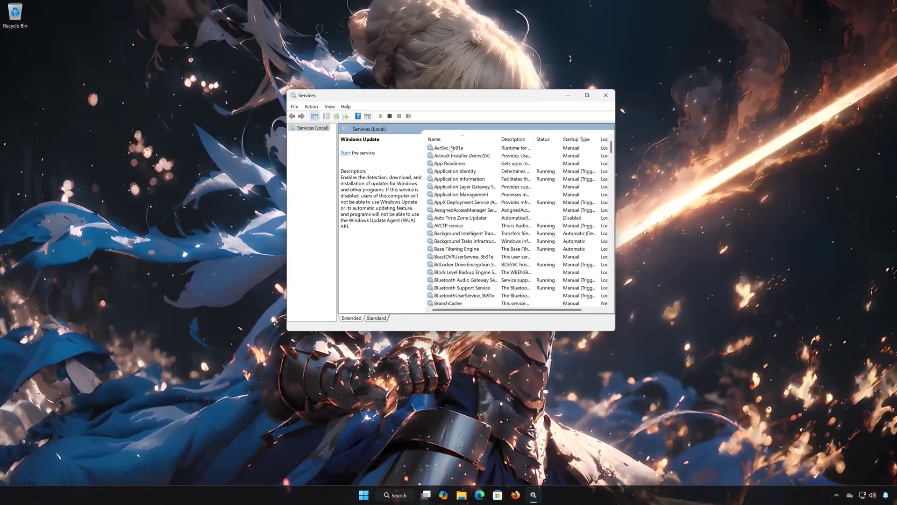
pyautogui.press('Home')
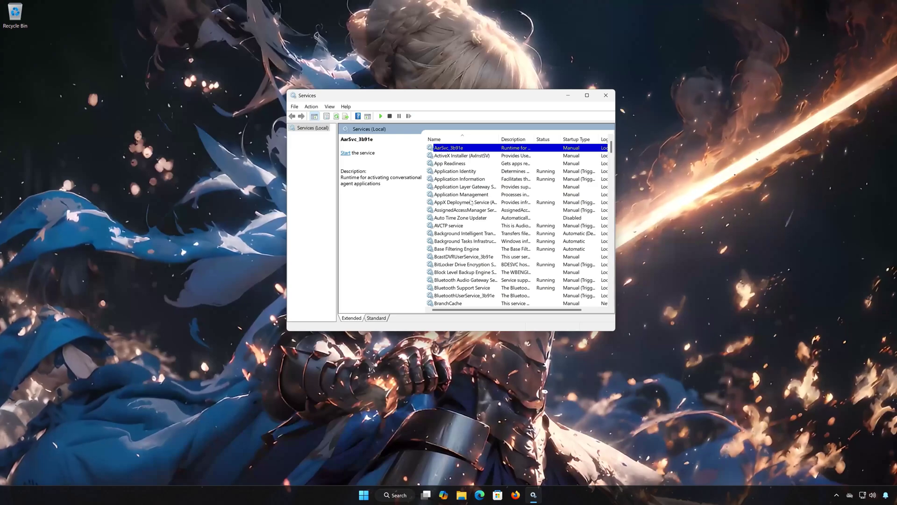
pyautogui.press('w')
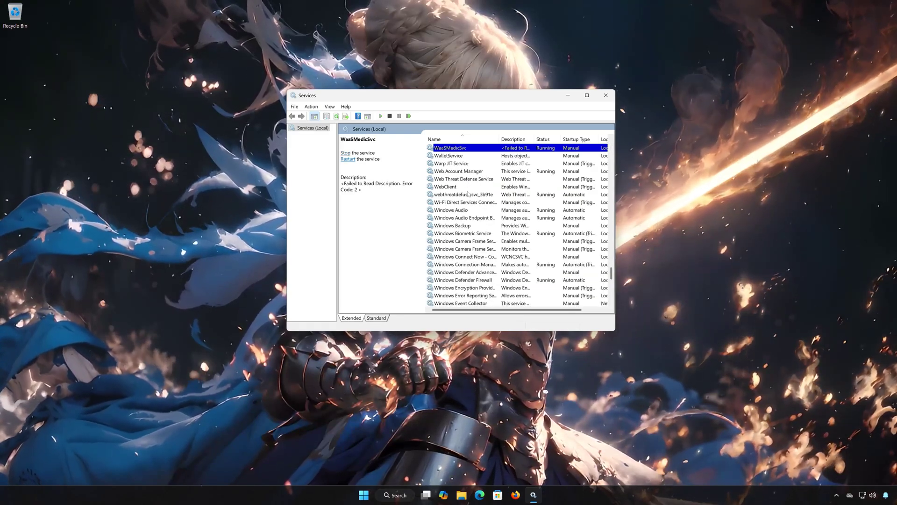
pyautogui.scroll(-4, 462, 224)
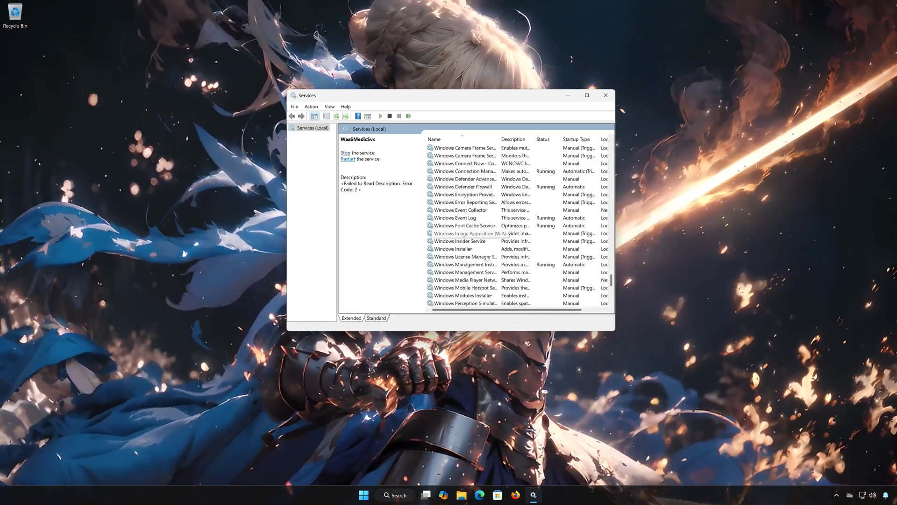
pyautogui.scroll(-4, 487, 258)
pyautogui.click(464, 272)
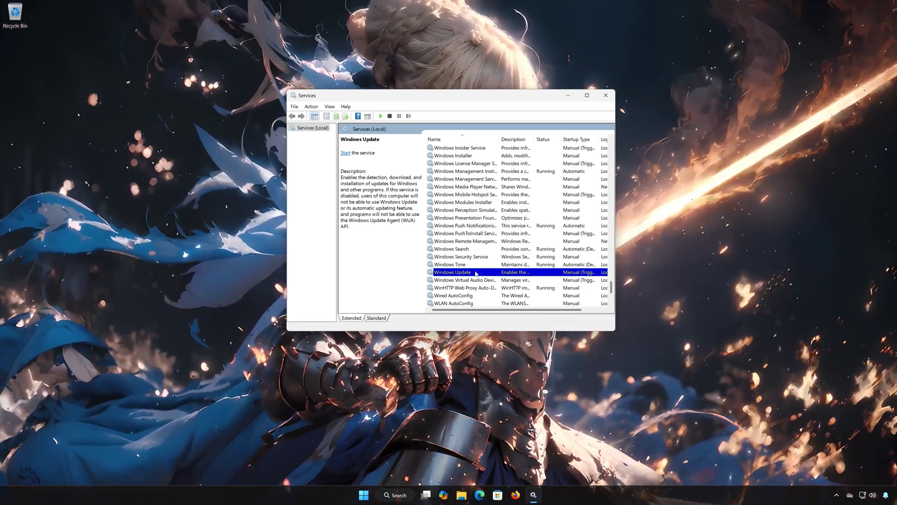
# In Windows Update's properties, set Startup type to Automatic
pyautogui.rightClick(476, 272)
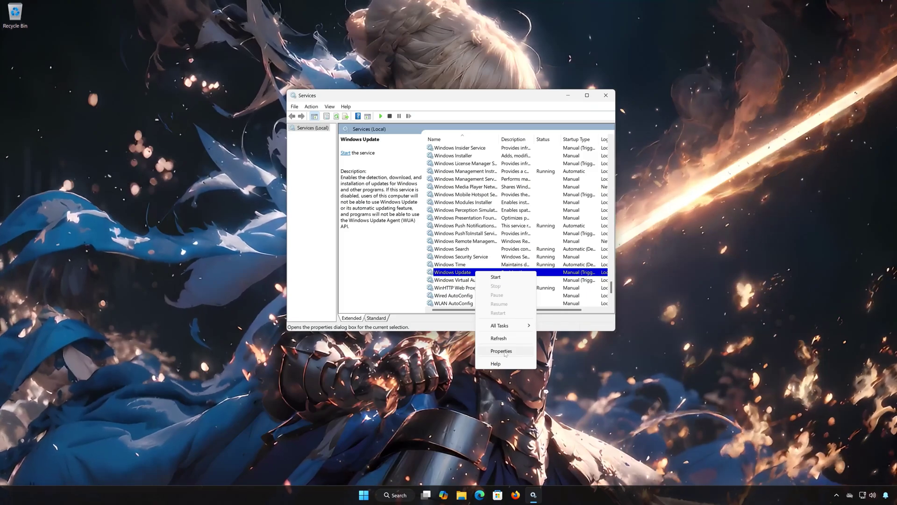
pyautogui.click(501, 352)
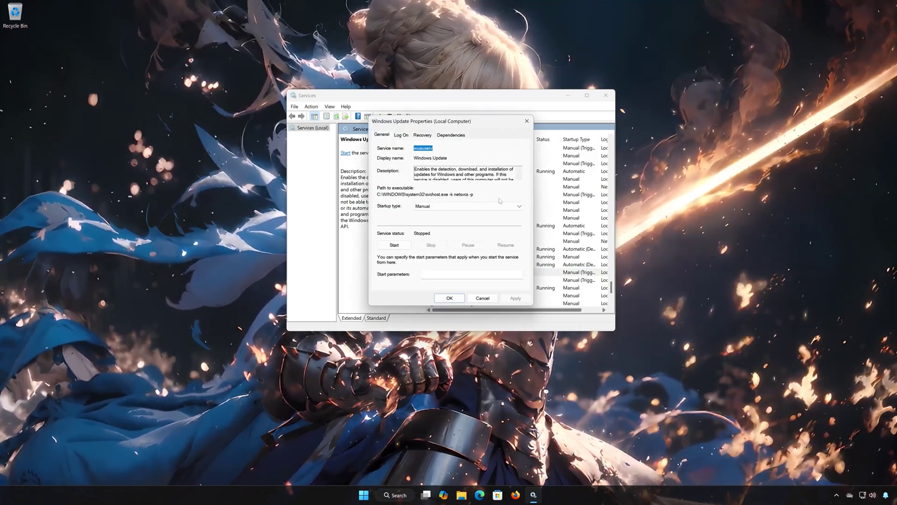
pyautogui.click(436, 206)
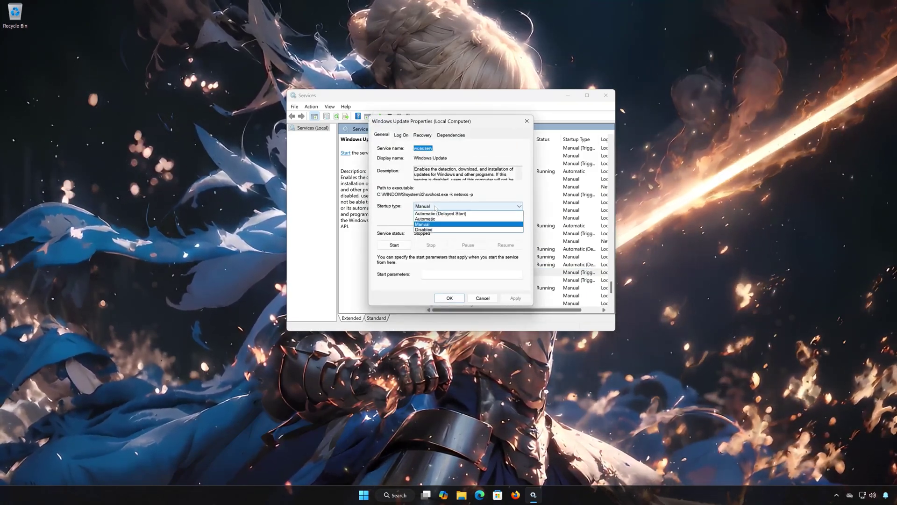
pyautogui.click(435, 218)
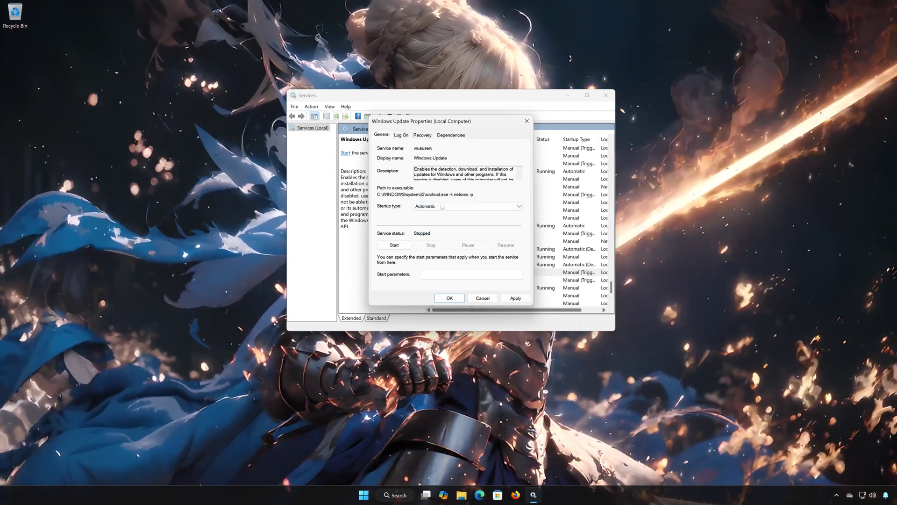
# Set Second failure to Restart the Service, save the properties and start the service
pyautogui.click(423, 135)
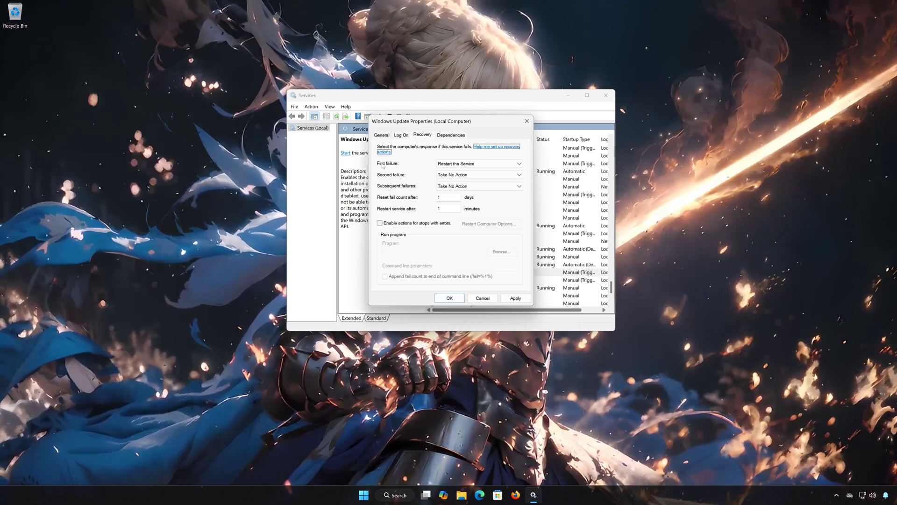
pyautogui.click(452, 177)
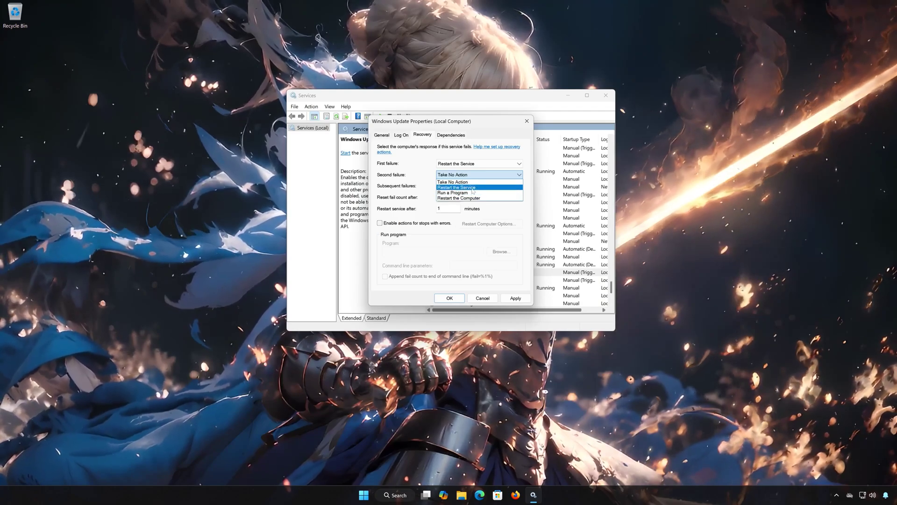
pyautogui.press('Tab')
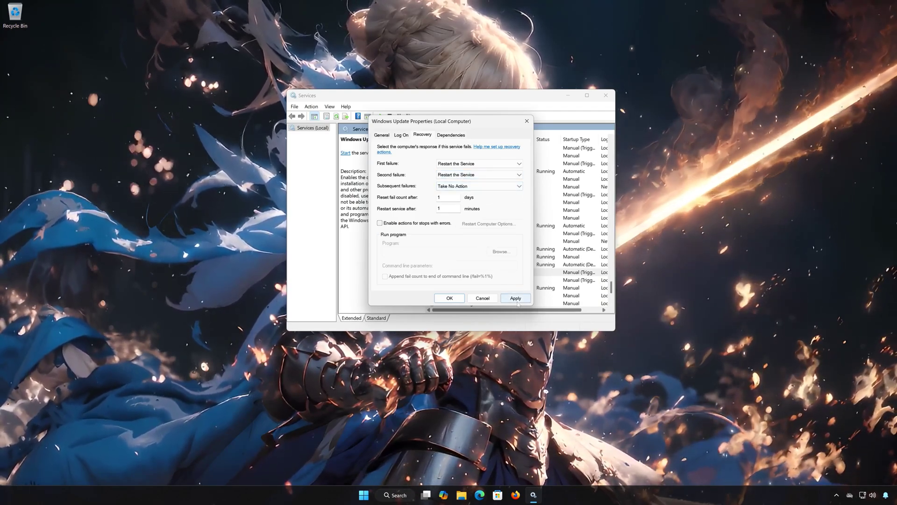
pyautogui.click(450, 298)
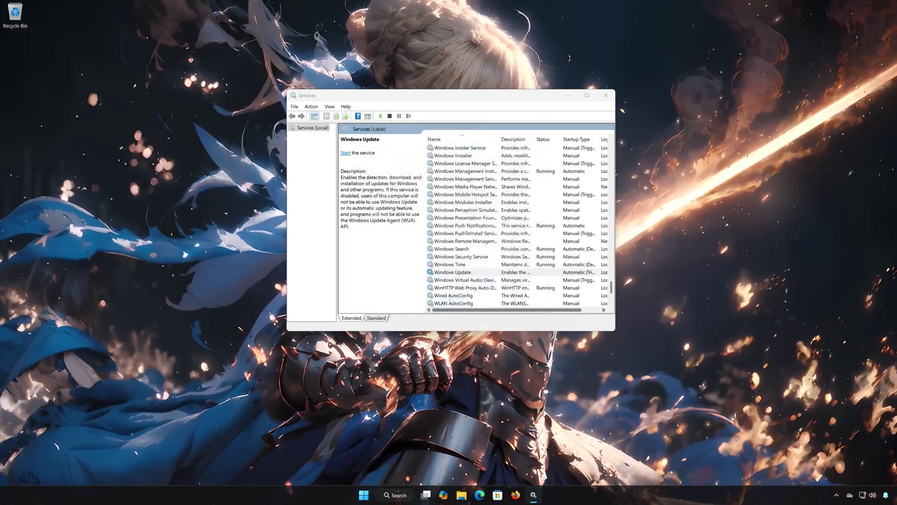
pyautogui.click(349, 153)
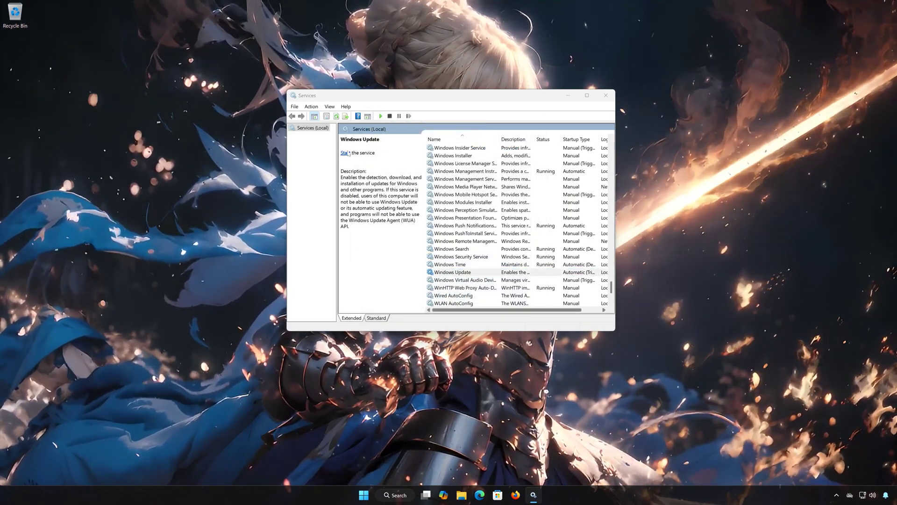